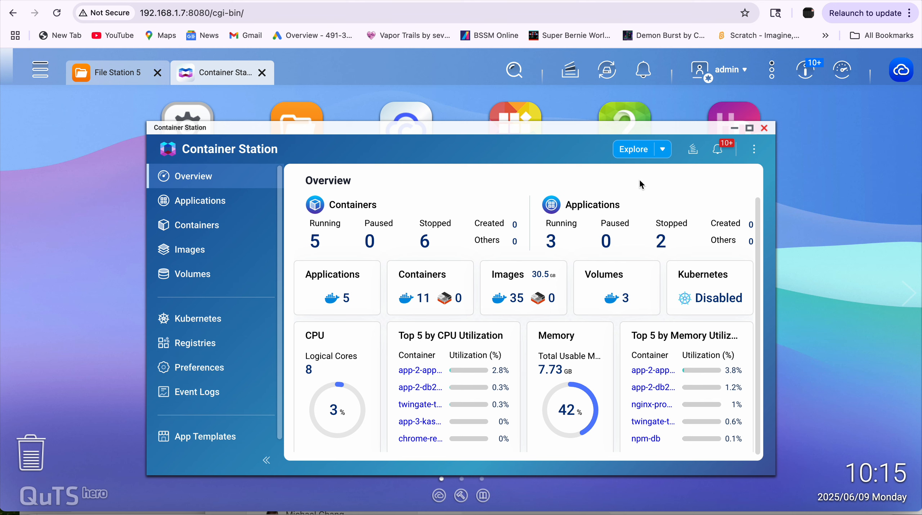
- Search Container Station's Create dialog for nextcloud and open the official nextcloud Docker Hub page
{"action": "left_click", "coordinate": [634, 150]}
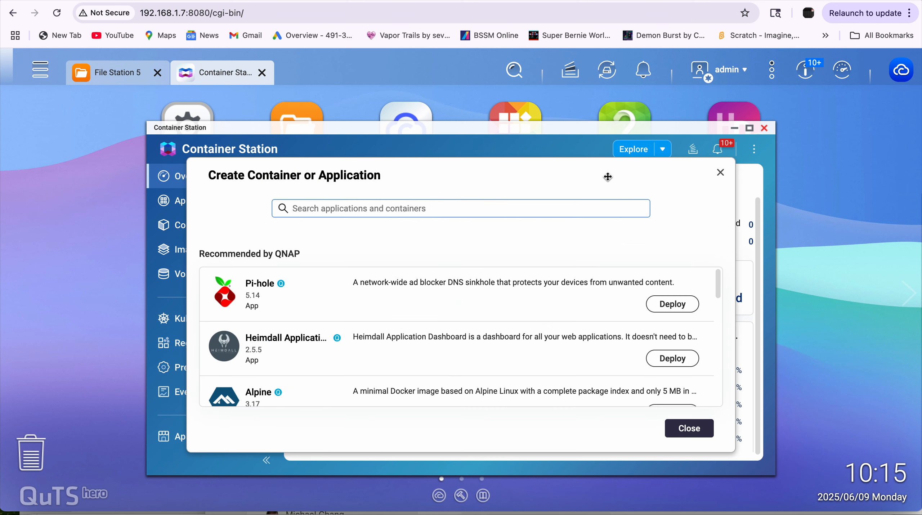
{"action": "type", "text": "nextcloud"}
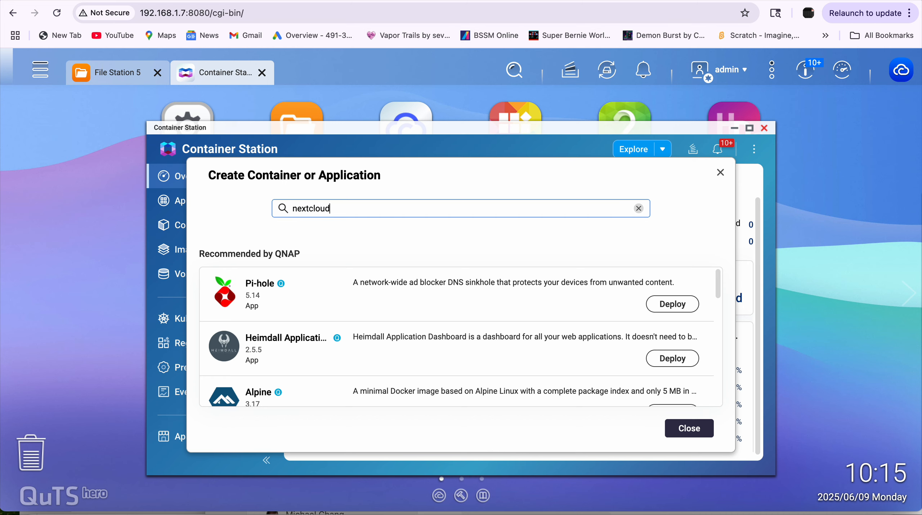
{"action": "key", "text": "Return"}
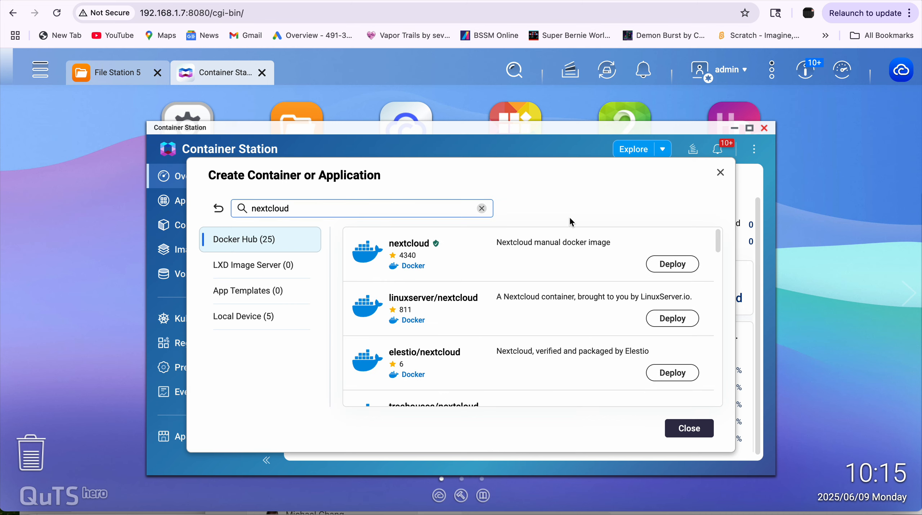
{"action": "left_click", "coordinate": [420, 243]}
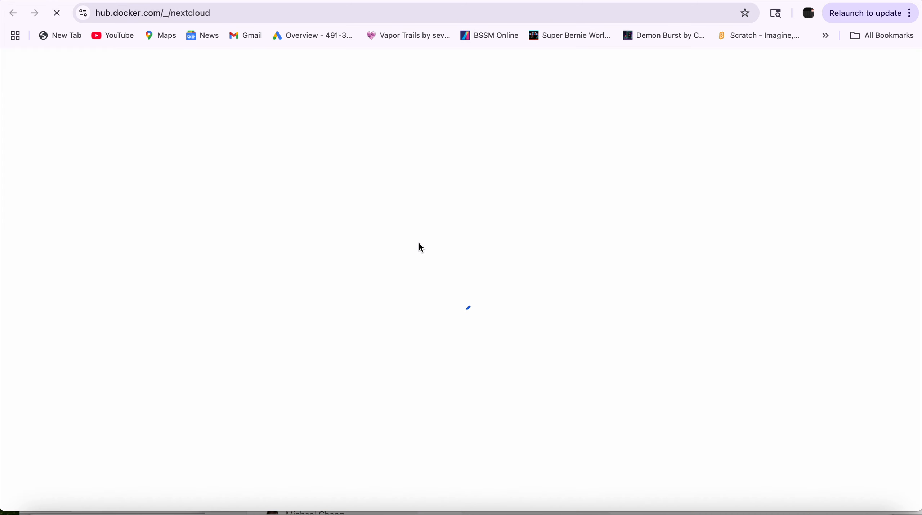
- Copy the full nextcloud Docker Compose YAML example from the Docker Hub page
{"action": "scroll", "coordinate": [358, 173], "scroll_direction": "down", "scroll_amount": 10}
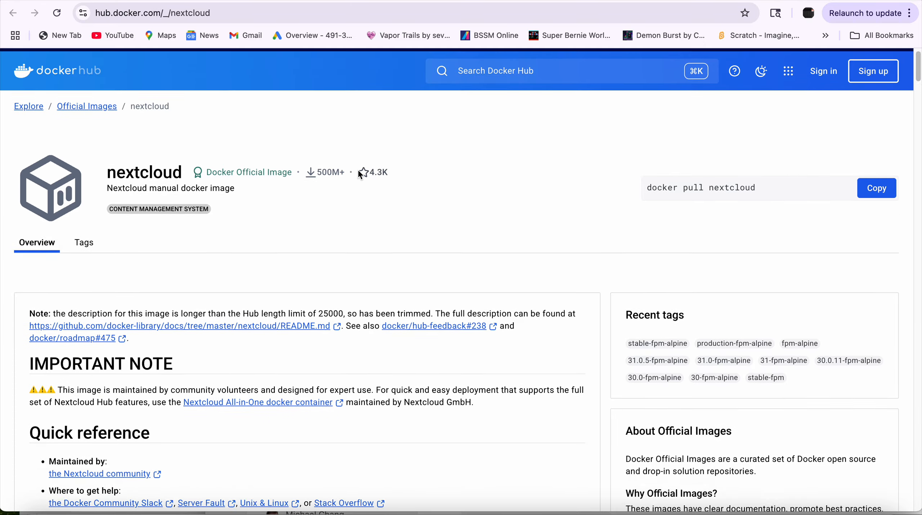
{"action": "scroll", "coordinate": [360, 175], "scroll_direction": "down", "scroll_amount": 20}
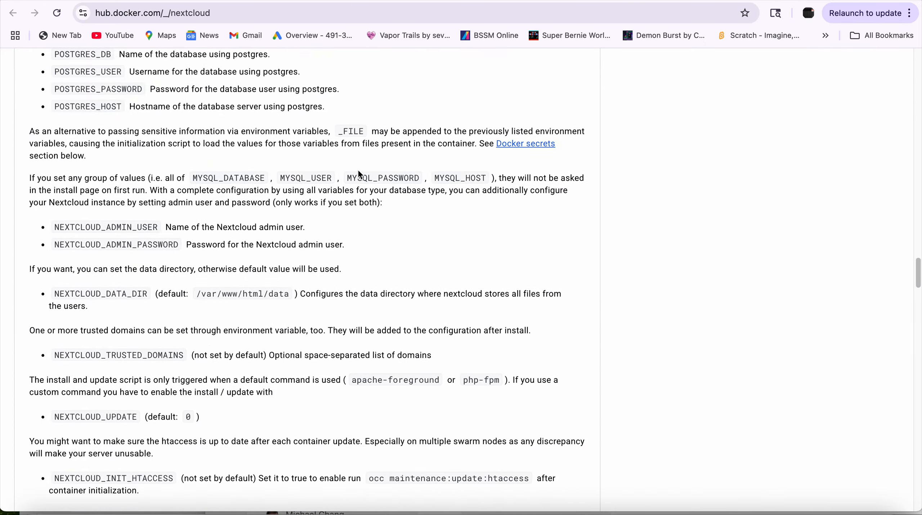
{"action": "scroll", "coordinate": [360, 175], "scroll_direction": "down", "scroll_amount": 20}
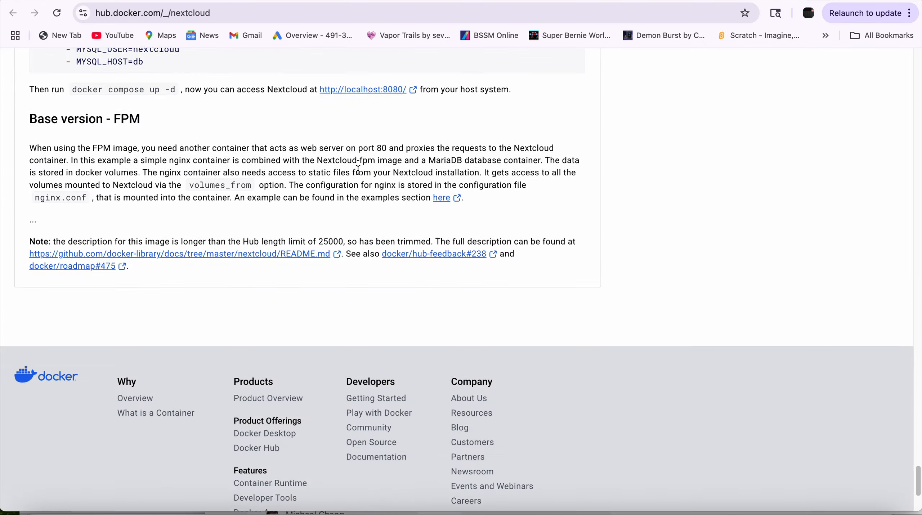
{"action": "scroll", "coordinate": [360, 176], "scroll_direction": "up", "scroll_amount": 12}
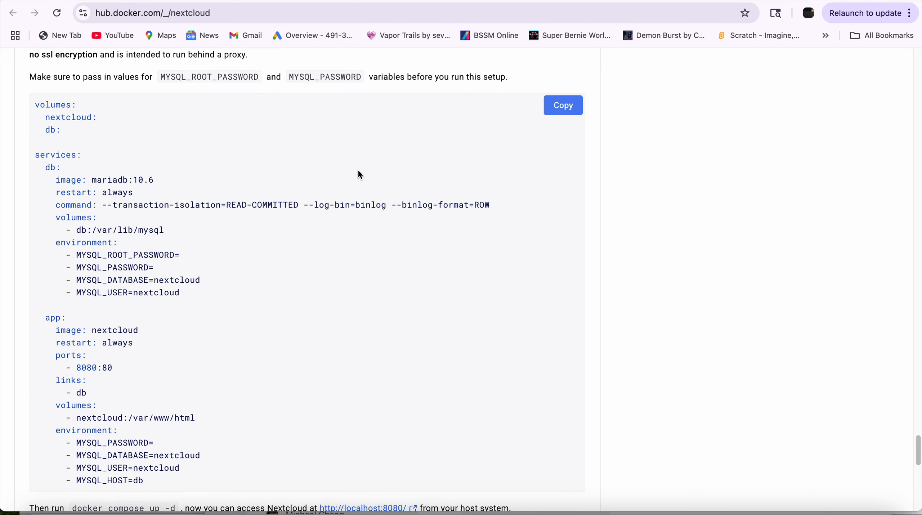
{"action": "left_click_drag", "start_coordinate": [37, 105], "coordinate": [187, 479]}
{"action": "right_click", "coordinate": [99, 291]}
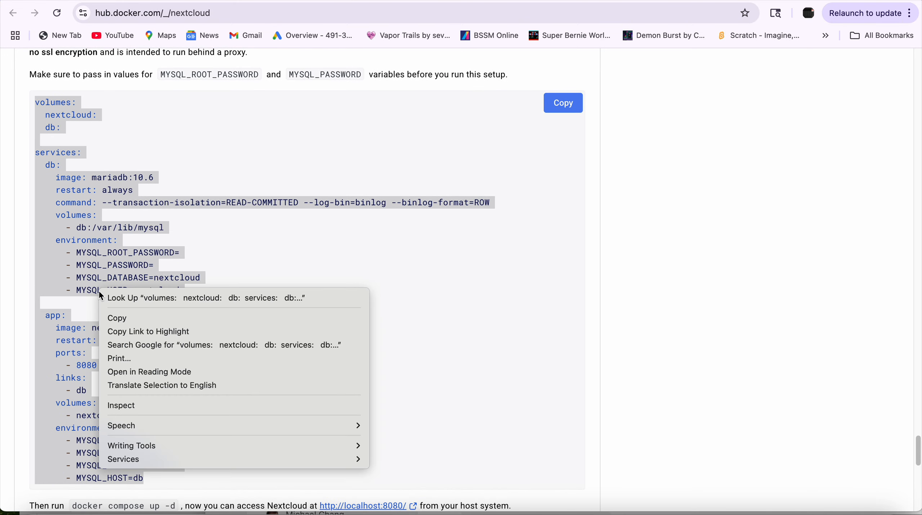
{"action": "left_click", "coordinate": [128, 318]}
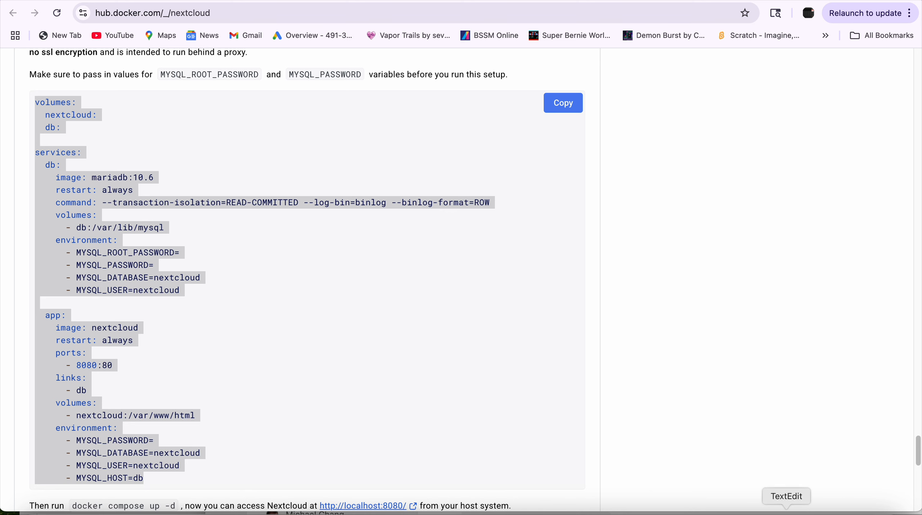
{"action": "left_click", "coordinate": [787, 511]}
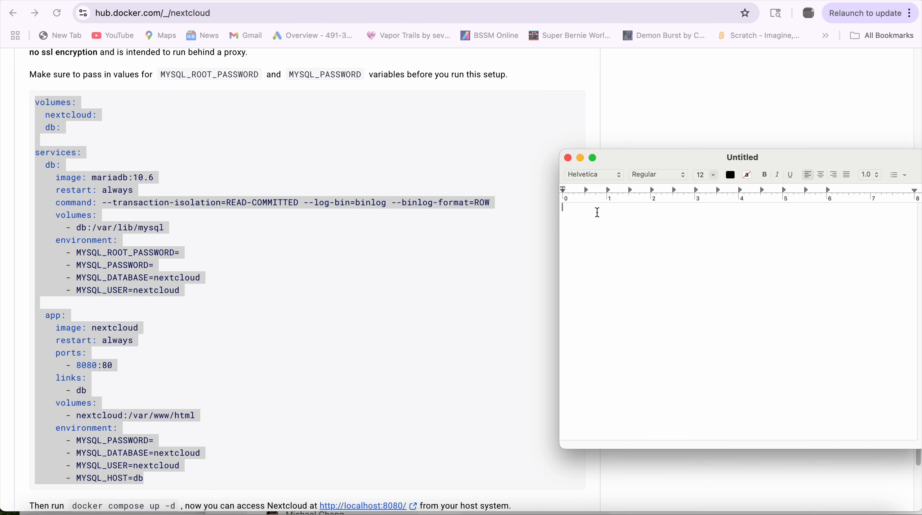
- Paste the compose YAML into a TextEdit document, discard it unsaved, and return to QNAP
{"action": "key", "text": "super+v"}
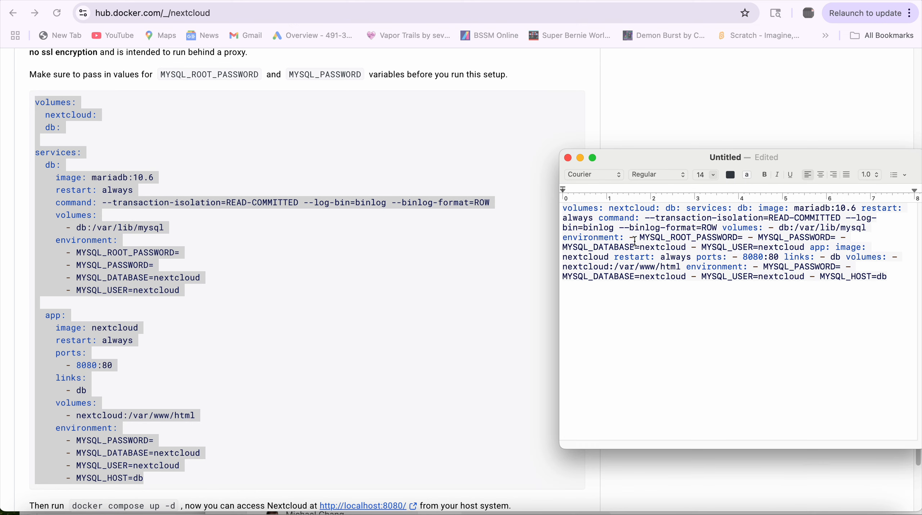
{"action": "left_click", "coordinate": [569, 158]}
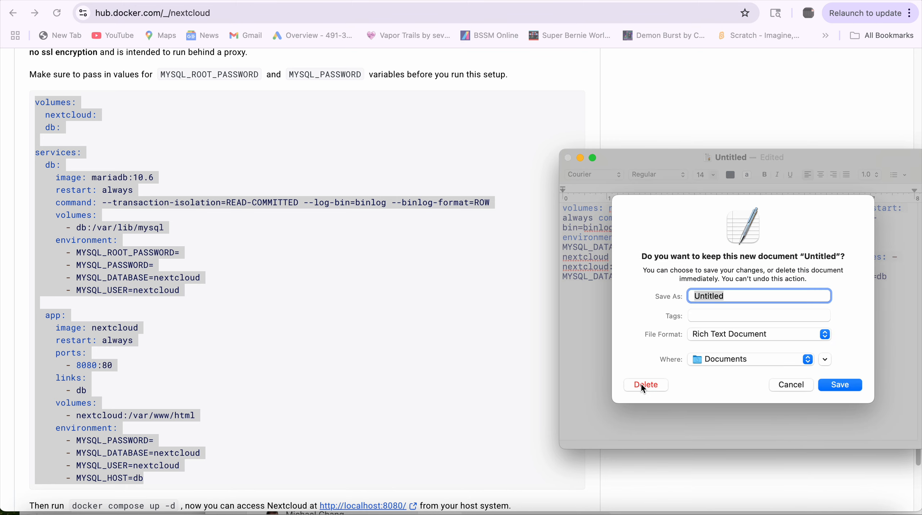
{"action": "left_click", "coordinate": [643, 386]}
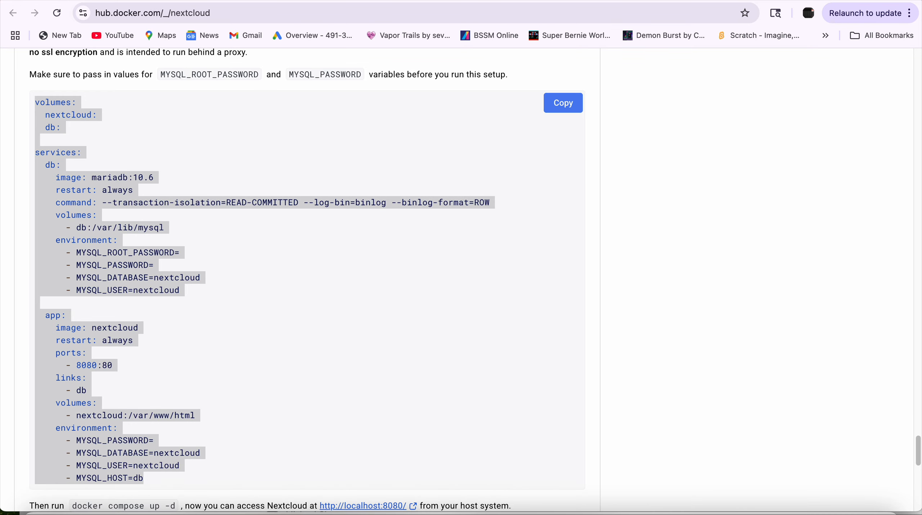
{"action": "left_click", "coordinate": [382, 1]}
- Start a new compose application and paste the nextcloud compose YAML into its editor
{"action": "left_click", "coordinate": [721, 174]}
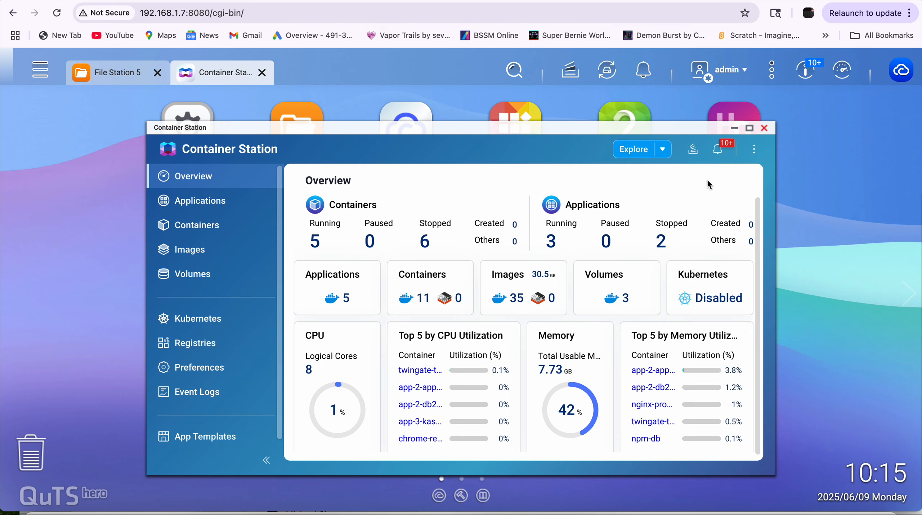
{"action": "left_click", "coordinate": [218, 201]}
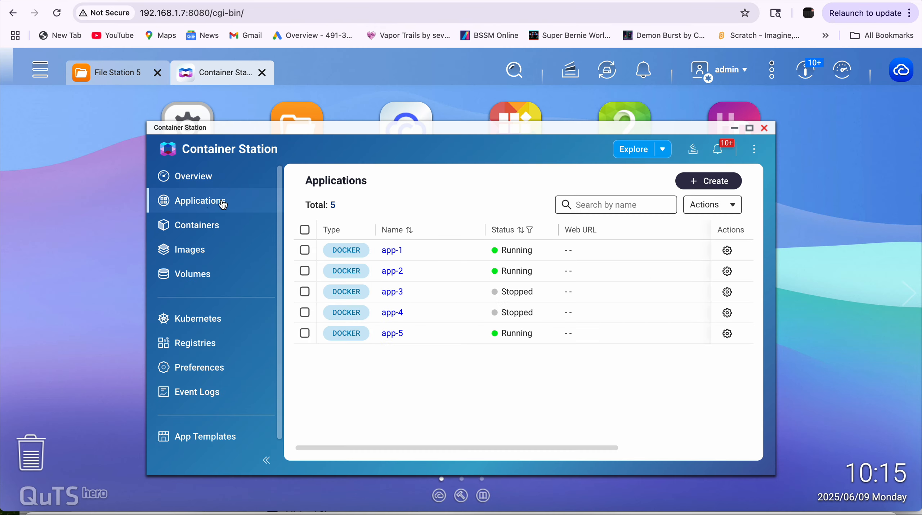
{"action": "left_click", "coordinate": [737, 185]}
{"action": "left_click", "coordinate": [314, 301]}
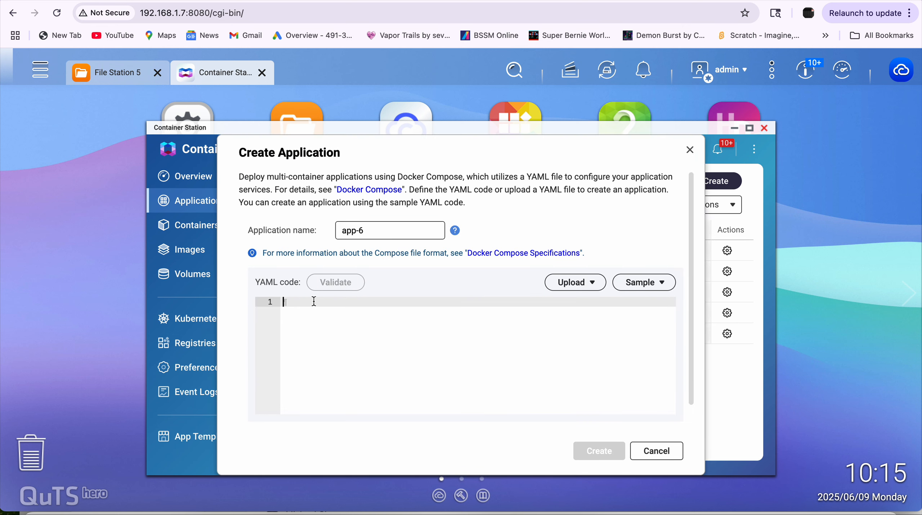
{"action": "key", "text": "ctrl+v"}
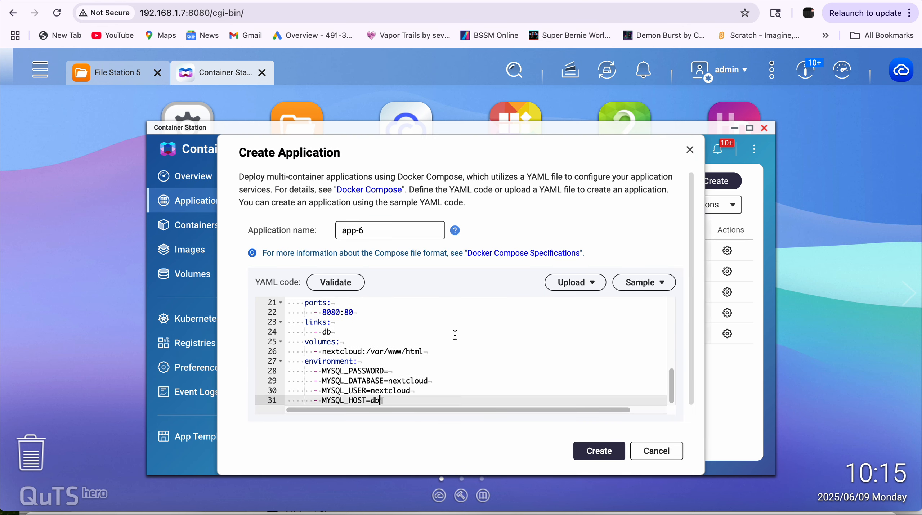
{"action": "scroll", "coordinate": [455, 335], "scroll_direction": "down", "scroll_amount": 1}
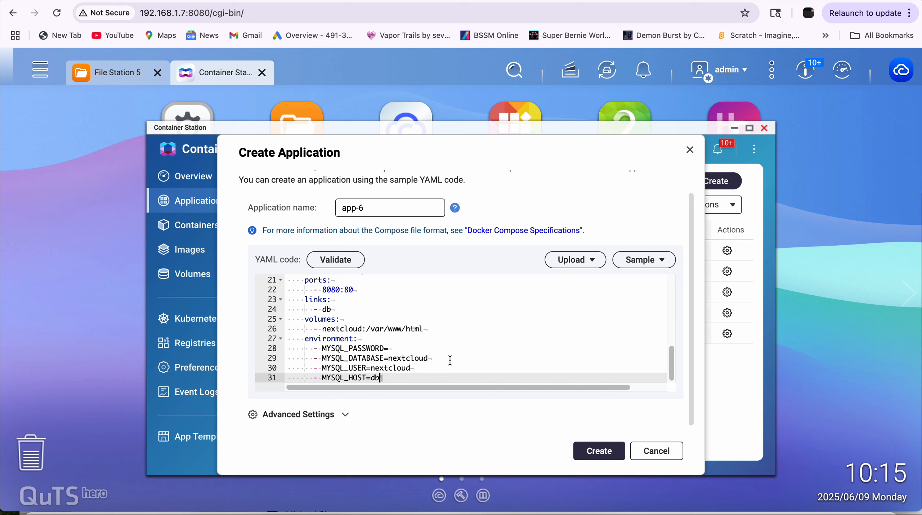
- Enter a database password for MYSQL_PASSWORD on line 28 and copy it
{"action": "left_click", "coordinate": [410, 349]}
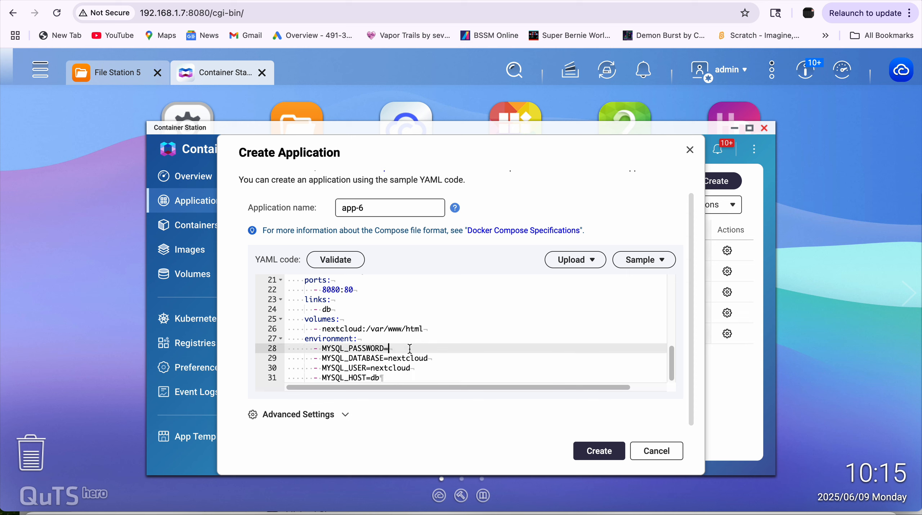
{"action": "left_click_drag", "start_coordinate": [451, 349], "coordinate": [389, 349]}
{"action": "right_click", "coordinate": [397, 347]}
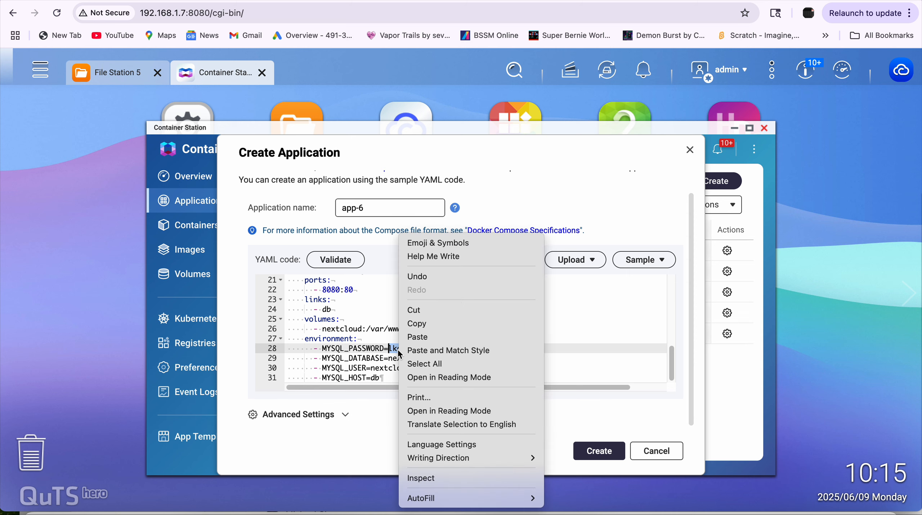
{"action": "left_click", "coordinate": [417, 325]}
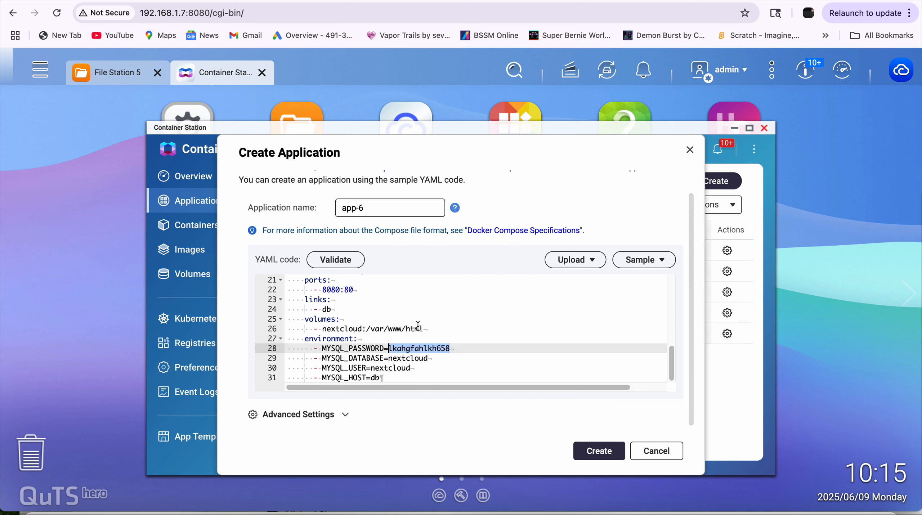
- Fill the same password into MYSQL_PASSWORD on line 14 and MYSQL_ROOT_PASSWORD on line 13
{"action": "scroll", "coordinate": [431, 336], "scroll_direction": "up", "scroll_amount": 2}
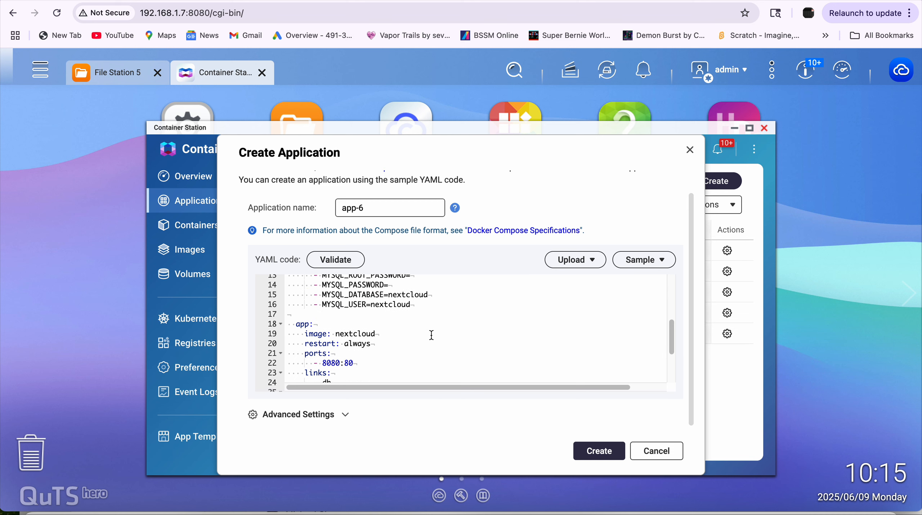
{"action": "scroll", "coordinate": [430, 333], "scroll_direction": "up", "scroll_amount": 2}
{"action": "left_click", "coordinate": [410, 324]}
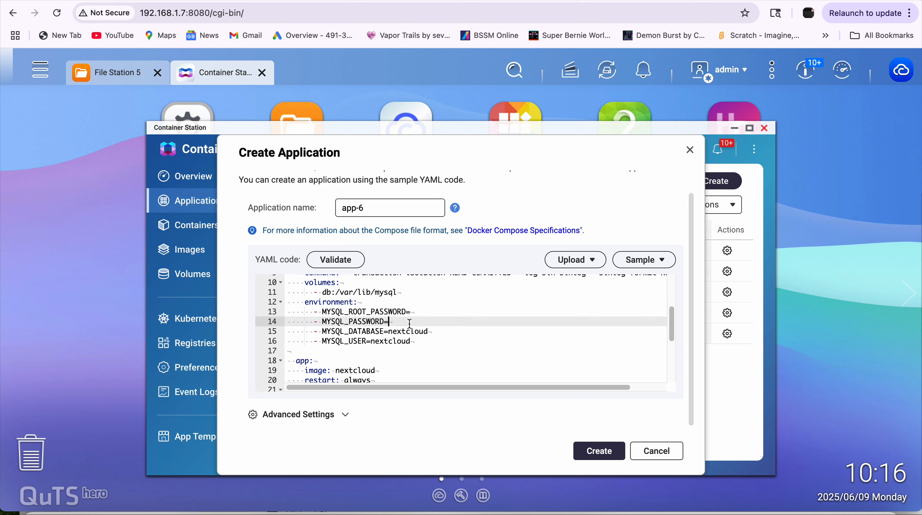
{"action": "key", "text": "super+v"}
{"action": "left_click", "coordinate": [420, 311]}
{"action": "key", "text": "super+v"}
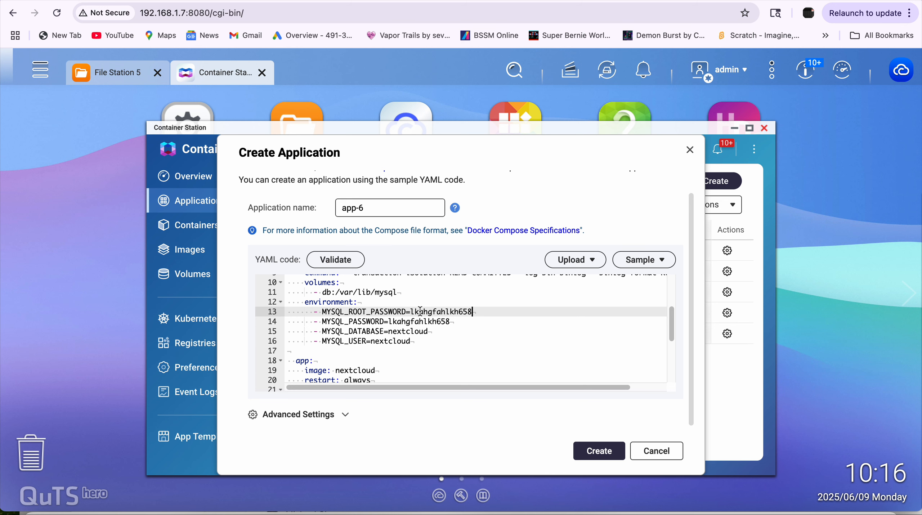
{"action": "scroll", "coordinate": [420, 311], "scroll_direction": "up", "scroll_amount": 5}
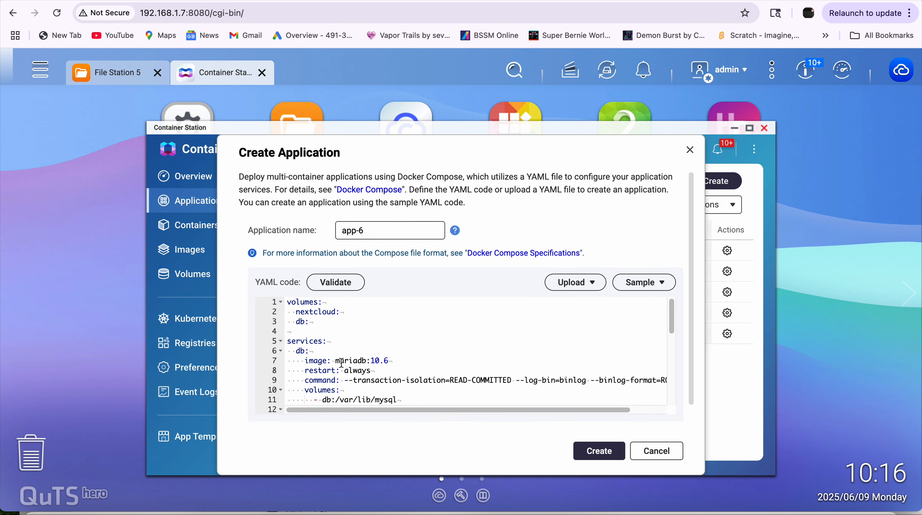
{"action": "scroll", "coordinate": [359, 360], "scroll_direction": "down", "scroll_amount": 6}
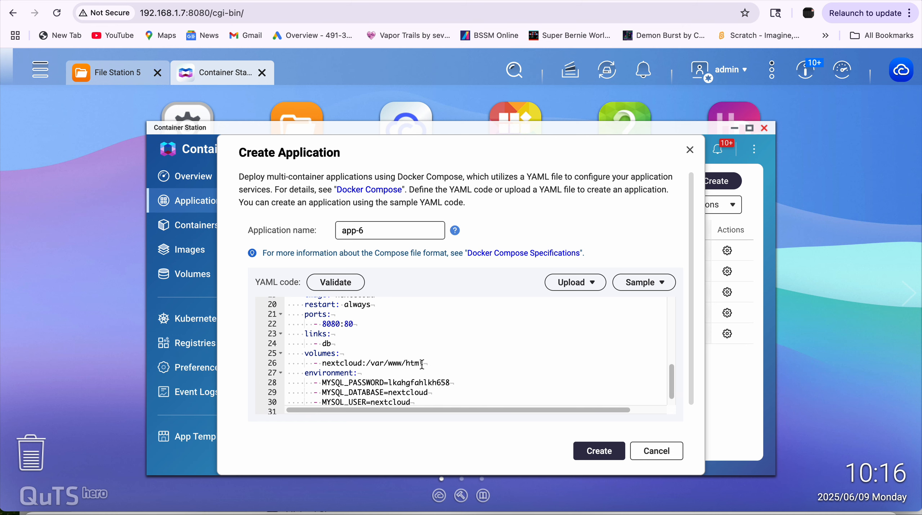
{"action": "scroll", "coordinate": [422, 364], "scroll_direction": "down", "scroll_amount": 2}
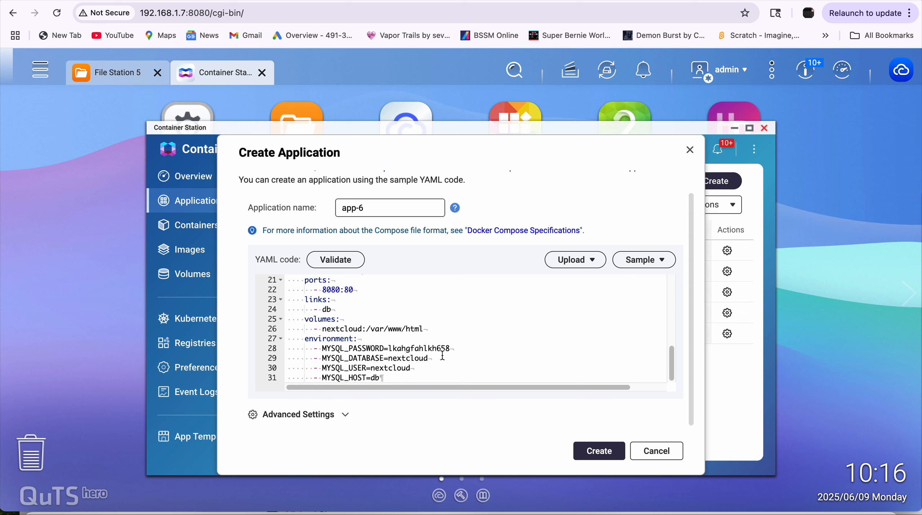
{"action": "scroll", "coordinate": [441, 353], "scroll_direction": "up", "scroll_amount": 5}
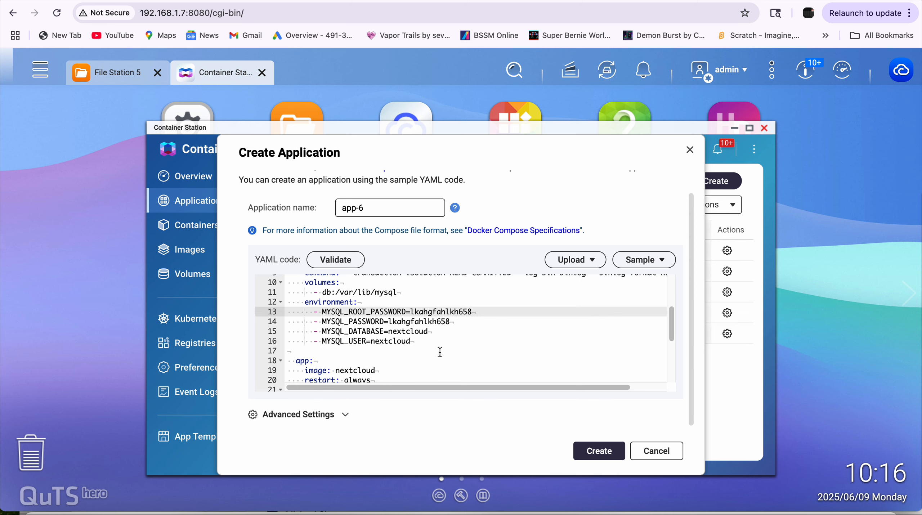
{"action": "scroll", "coordinate": [413, 331], "scroll_direction": "up", "scroll_amount": 4}
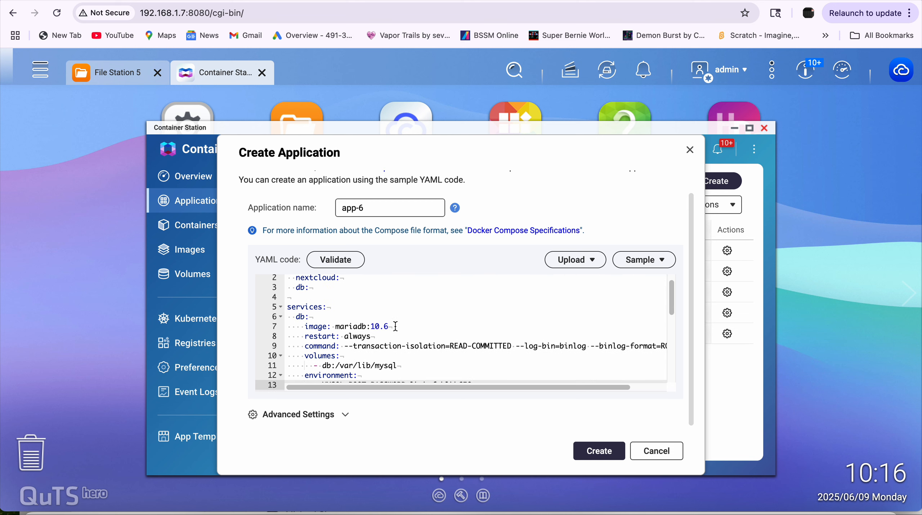
{"action": "scroll", "coordinate": [396, 326], "scroll_direction": "down", "scroll_amount": 9}
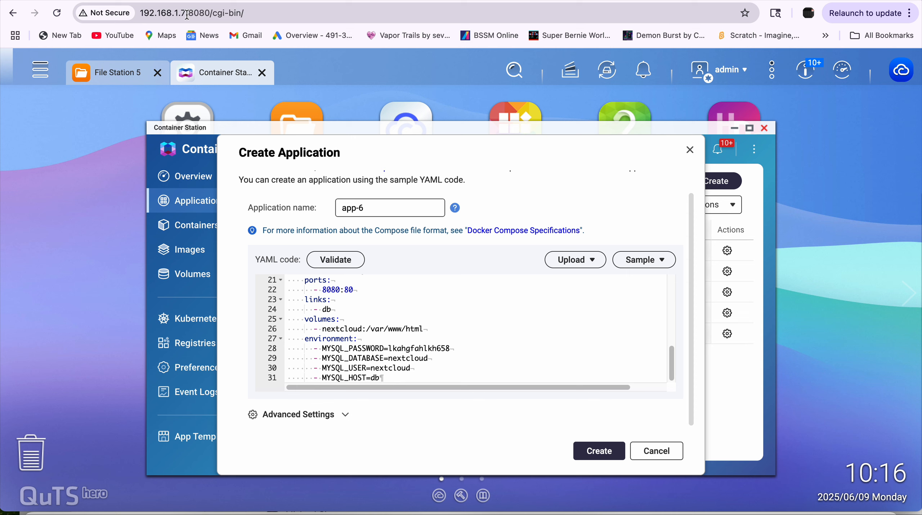
- Change the Nextcloud port mapping on line 22 from 8080:80 to 8889:80
{"action": "left_click", "coordinate": [341, 290]}
{"action": "key", "text": "BackSpace"}
{"action": "key", "text": "BackSpace"}
{"action": "key", "text": "BackSpace"}
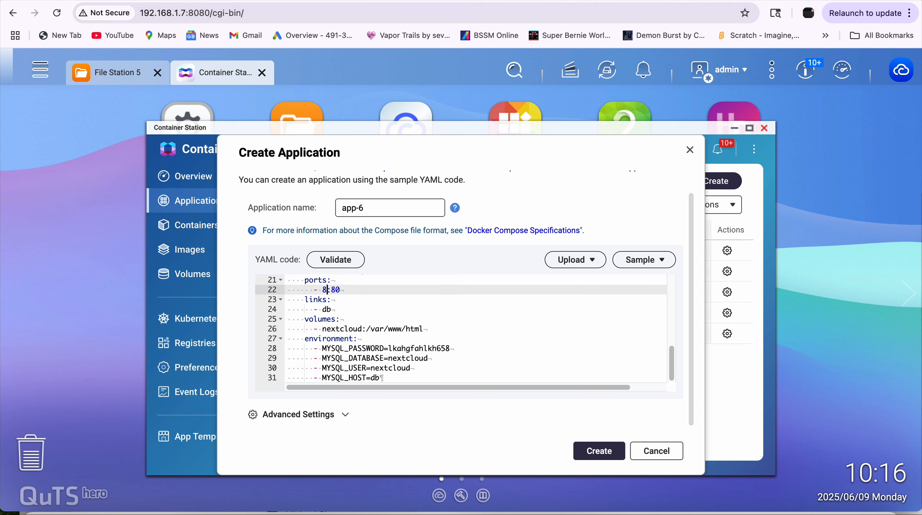
{"action": "type", "text": "889"}
{"action": "scroll", "coordinate": [415, 331], "scroll_direction": "up", "scroll_amount": 7}
{"action": "scroll", "coordinate": [414, 333], "scroll_direction": "up", "scroll_amount": 2}
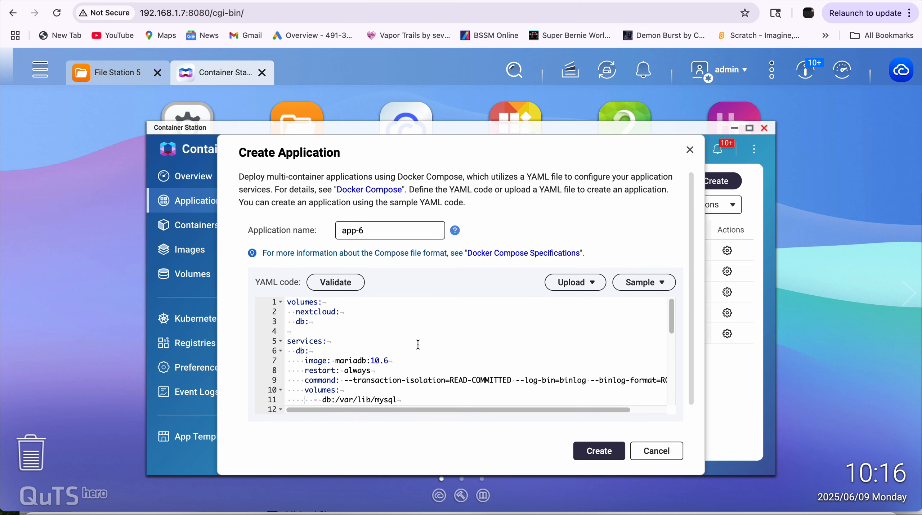
{"action": "scroll", "coordinate": [418, 345], "scroll_direction": "down", "scroll_amount": 6}
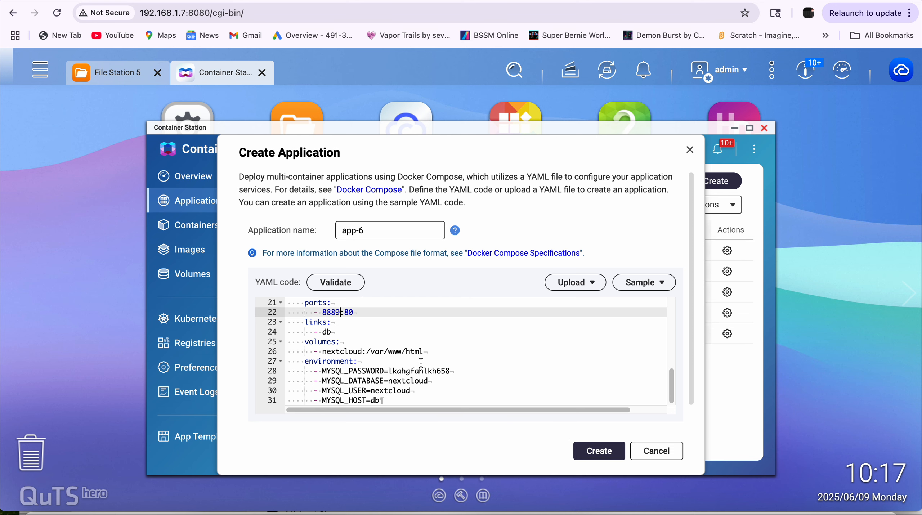
{"action": "left_click", "coordinate": [622, 509]}
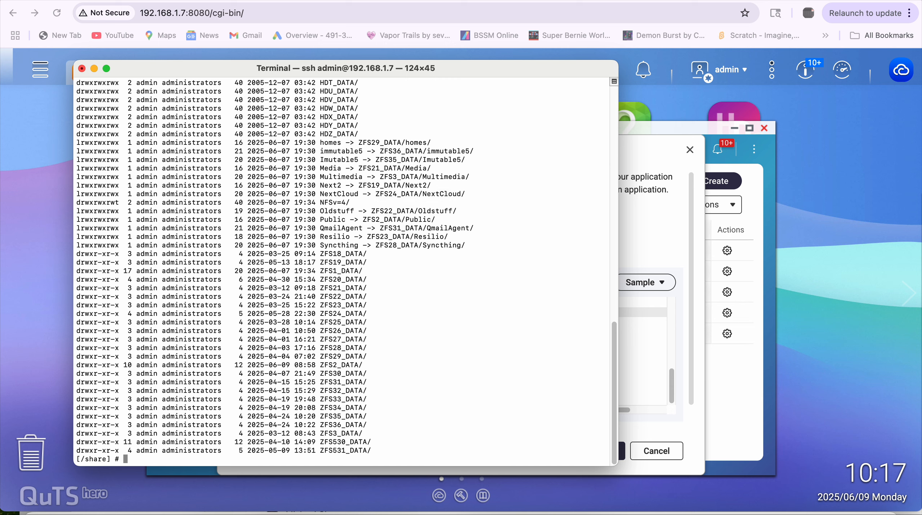
- In Terminal, move up to the root with cd .., list it with ll, and copy share/
{"action": "type", "text": "cd .."}
{"action": "key", "text": "Return"}
{"action": "type", "text": "ll"}
{"action": "key", "text": "Return"}
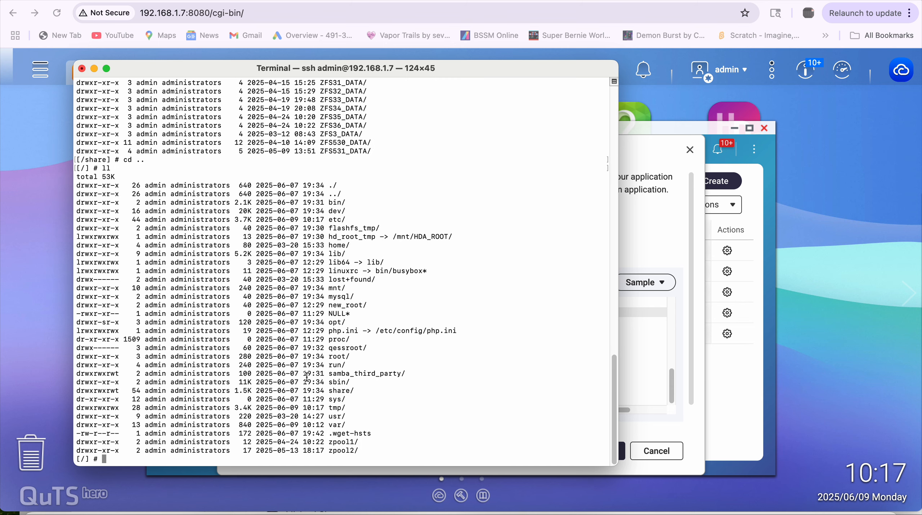
{"action": "right_click", "coordinate": [348, 392]}
{"action": "left_click", "coordinate": [367, 377]}
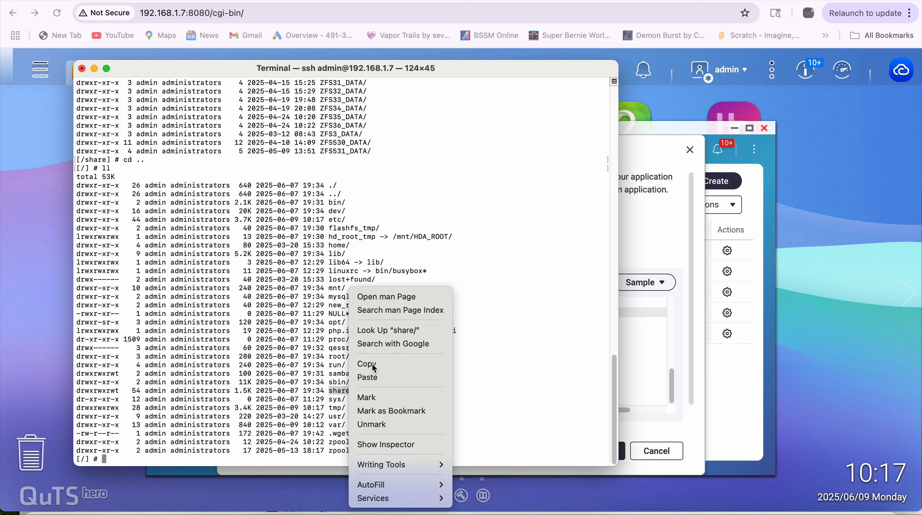
{"action": "left_click", "coordinate": [635, 344]}
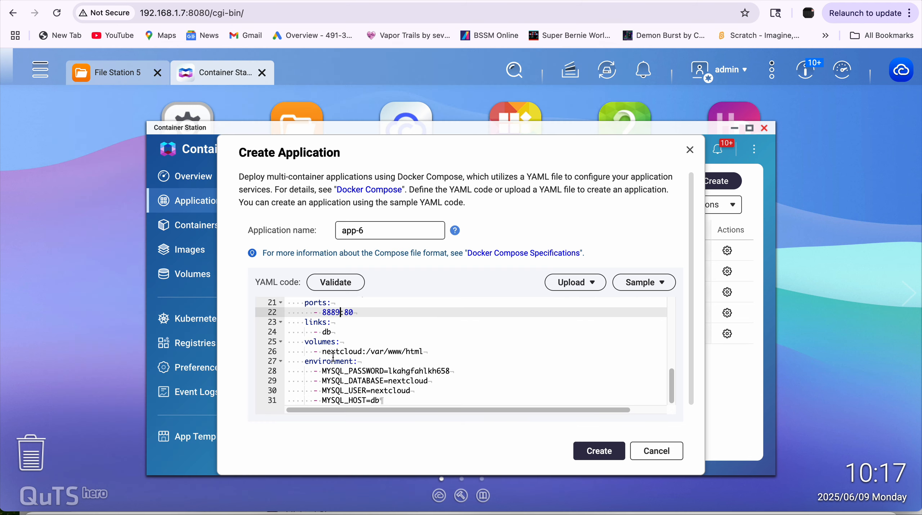
- Replace the nextcloud volume name on YAML line 26 with /share/
{"action": "left_click_drag", "start_coordinate": [322, 352], "coordinate": [360, 351]}
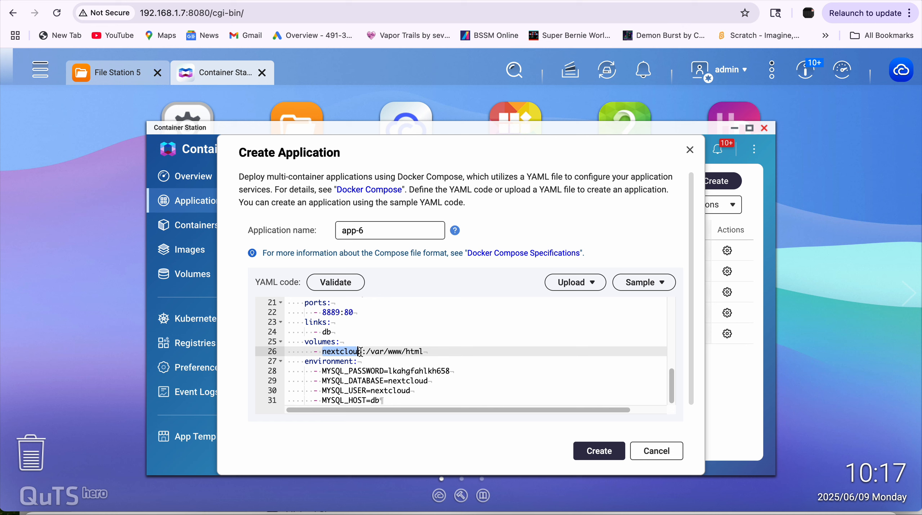
{"action": "key", "text": "ctrl+v"}
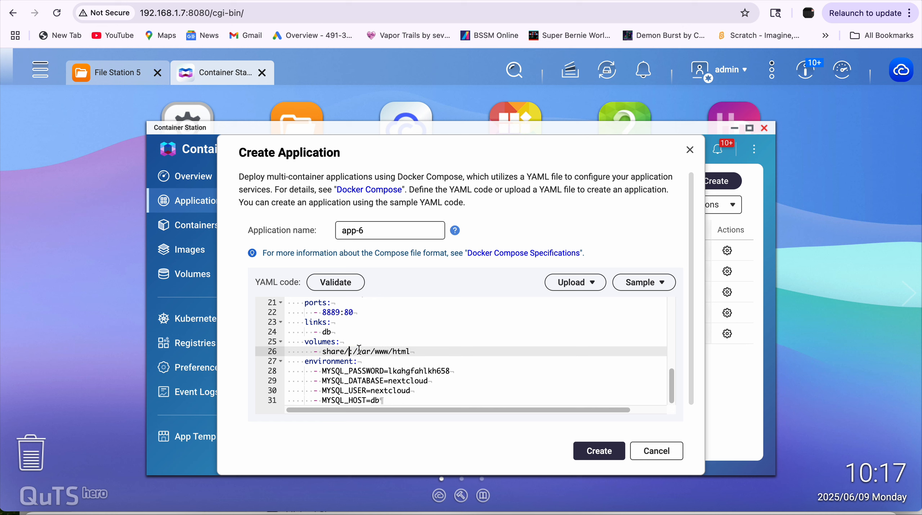
{"action": "key", "text": "Left"}
{"action": "key", "text": "Left"}
{"action": "key", "text": "Left"}
{"action": "key", "text": "Left"}
{"action": "key", "text": "Left"}
{"action": "key", "text": "Left"}
{"action": "type", "text": "/"}
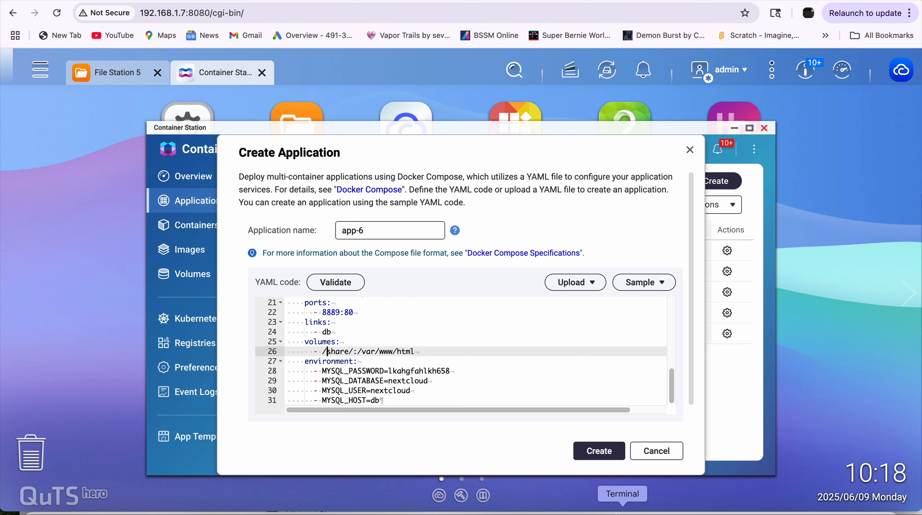
- In Terminal, change into share, list it, and copy the path ZFS24_DATA/NextCloud/
{"action": "left_click", "coordinate": [622, 511]}
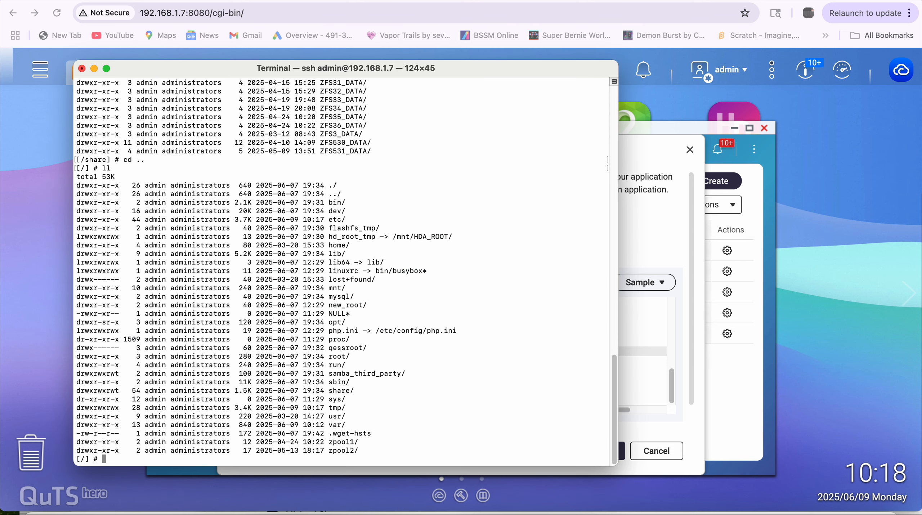
{"action": "type", "text": "cd sha"}
{"action": "key", "text": "Tab"}
{"action": "key", "text": "Return"}
{"action": "type", "text": "ll"}
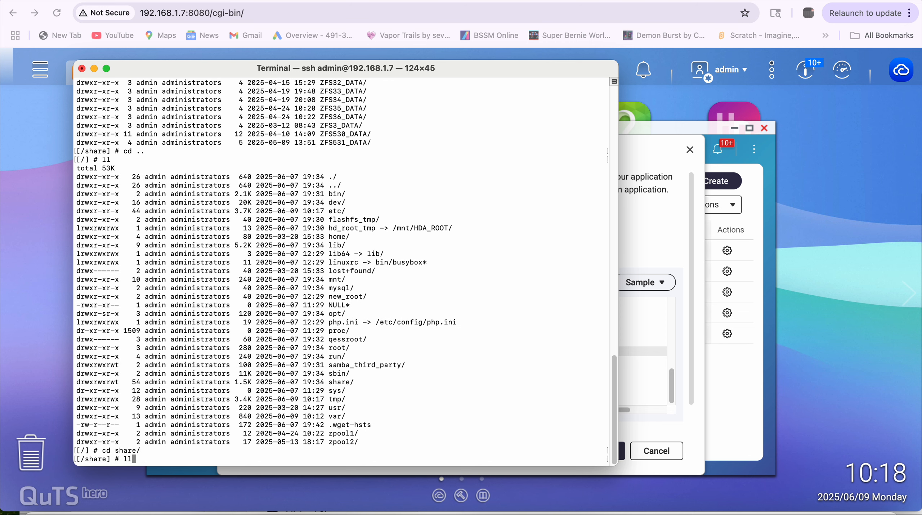
{"action": "key", "text": "Return"}
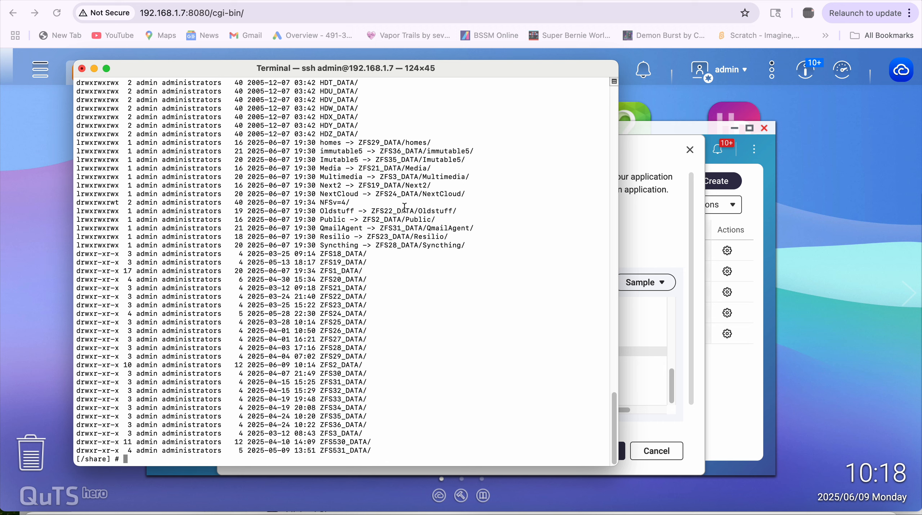
{"action": "left_click_drag", "start_coordinate": [376, 194], "coordinate": [468, 194]}
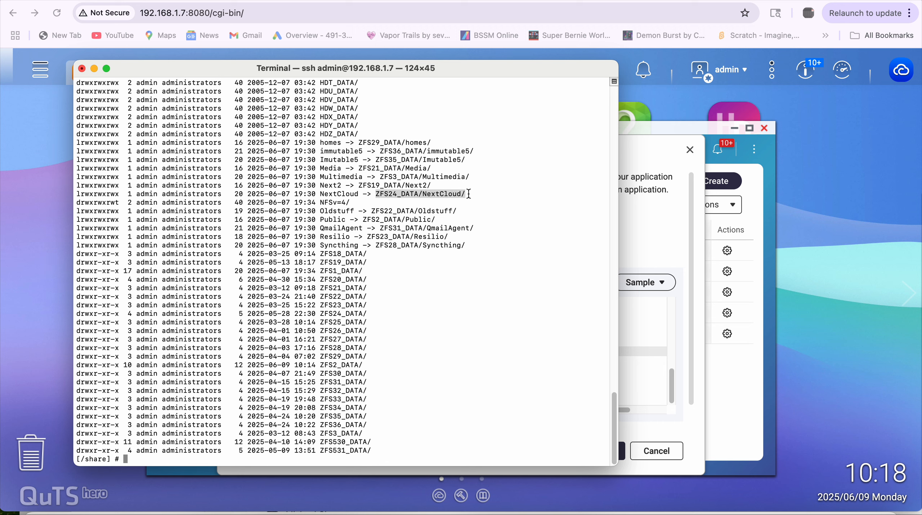
{"action": "right_click", "coordinate": [435, 195]}
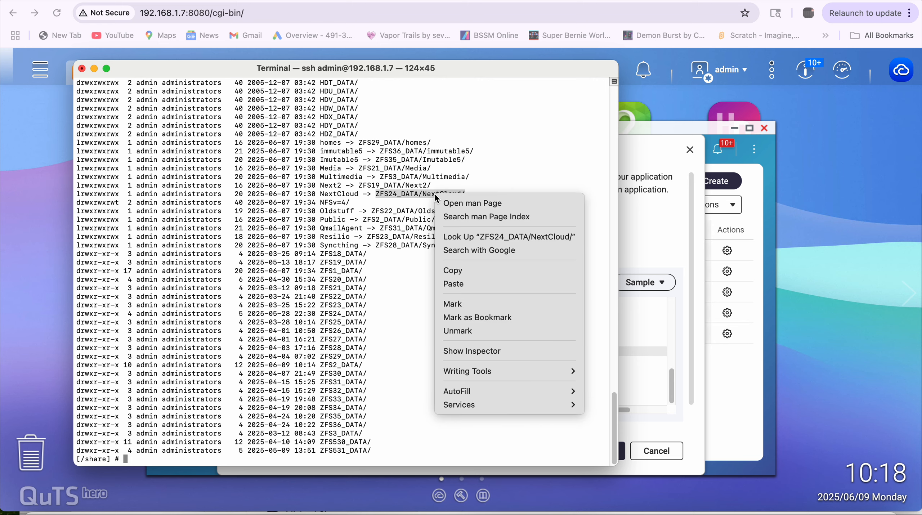
{"action": "left_click", "coordinate": [462, 277]}
{"action": "key", "text": "super+Tab"}
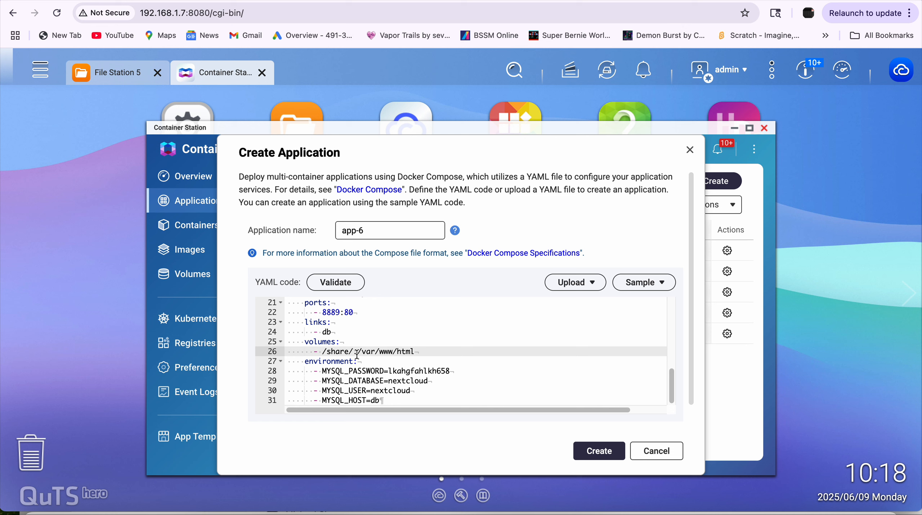
- Complete the volume path as /share/ZFS24_DATA/NextCloud/data and scroll through the YAML to check it
{"action": "key", "text": "super+v"}
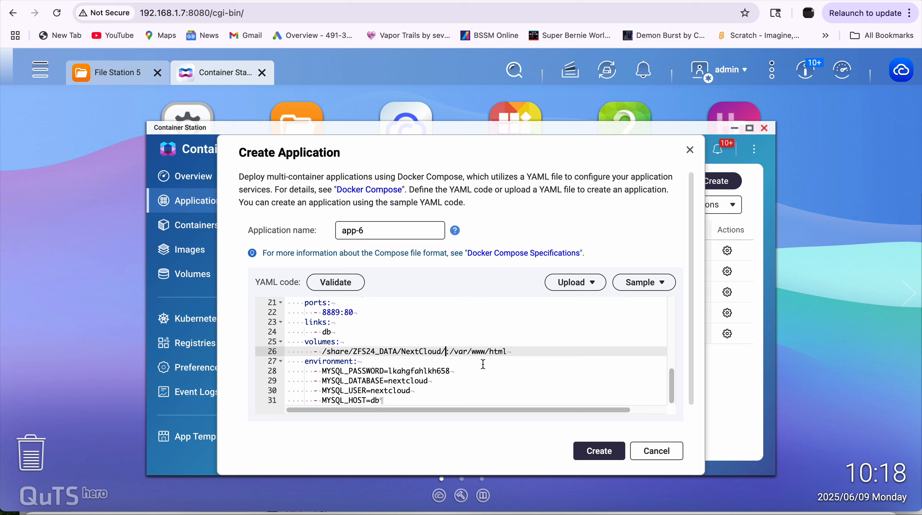
{"action": "type", "text": "data/"}
{"action": "key", "text": "BackSpace"}
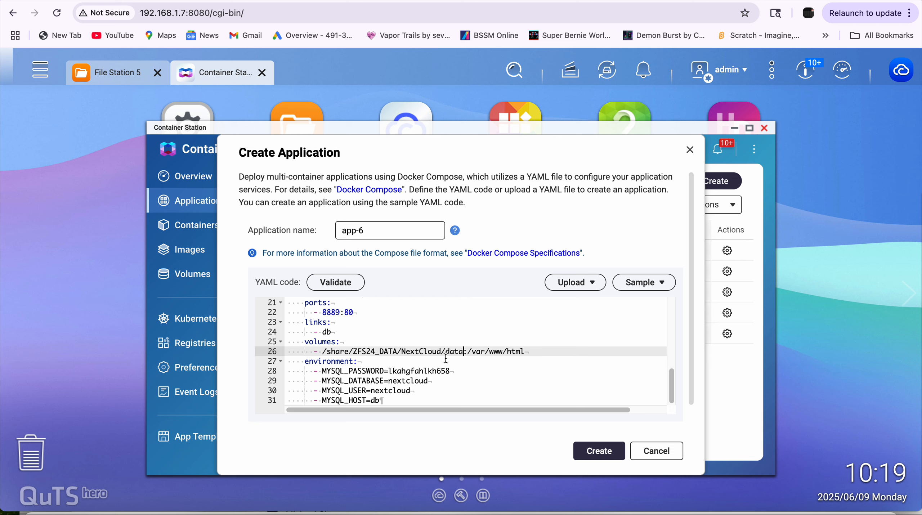
{"action": "scroll", "coordinate": [357, 336], "scroll_direction": "up", "scroll_amount": 5}
{"action": "scroll", "coordinate": [357, 336], "scroll_direction": "up", "scroll_amount": 1}
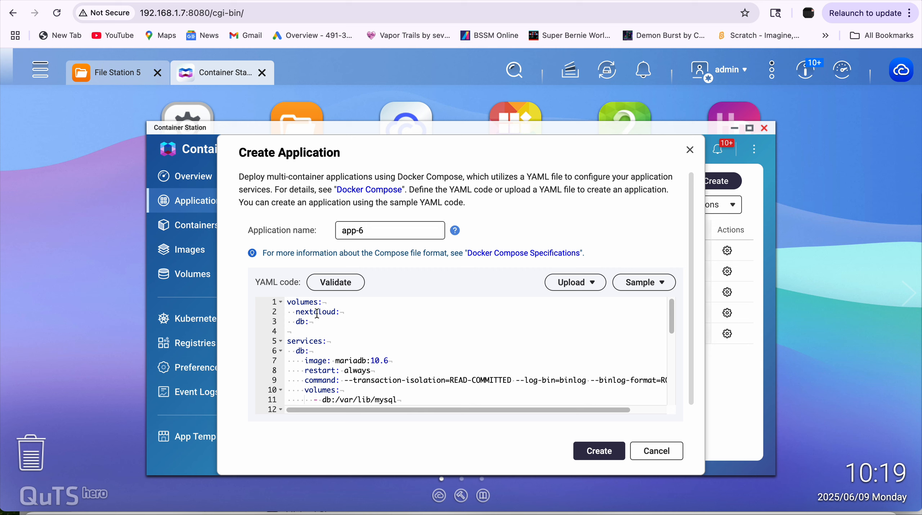
{"action": "scroll", "coordinate": [318, 352], "scroll_direction": "down", "scroll_amount": 2}
{"action": "scroll", "coordinate": [357, 332], "scroll_direction": "up", "scroll_amount": 2}
{"action": "scroll", "coordinate": [385, 361], "scroll_direction": "down", "scroll_amount": 1}
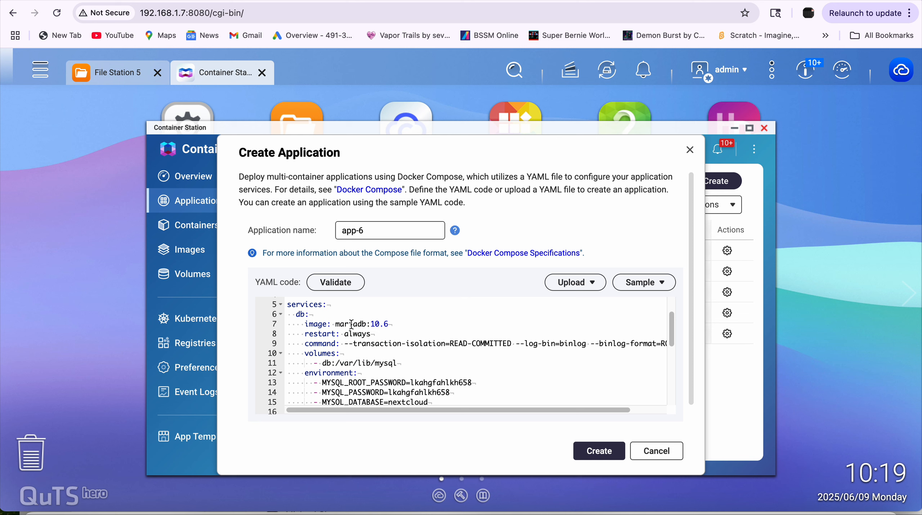
{"action": "scroll", "coordinate": [373, 350], "scroll_direction": "down", "scroll_amount": 1}
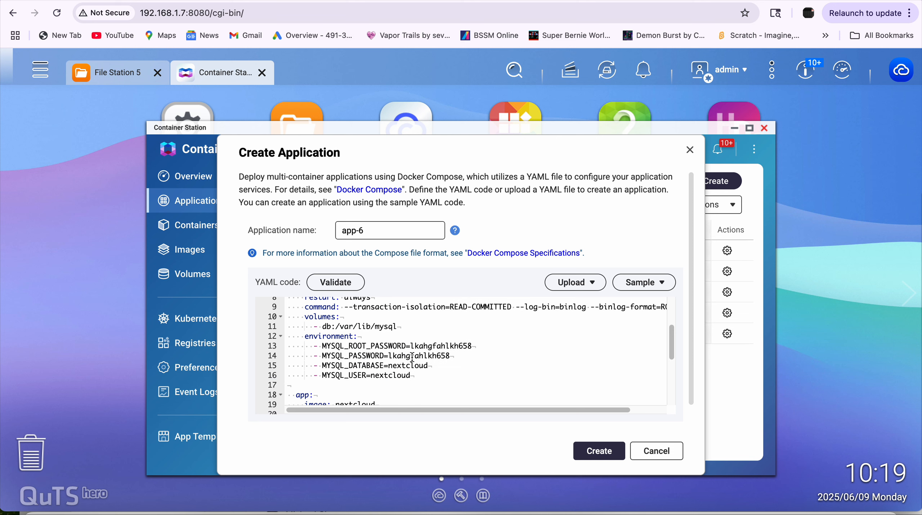
{"action": "scroll", "coordinate": [454, 342], "scroll_direction": "down", "scroll_amount": 1}
{"action": "scroll", "coordinate": [454, 343], "scroll_direction": "down", "scroll_amount": 1}
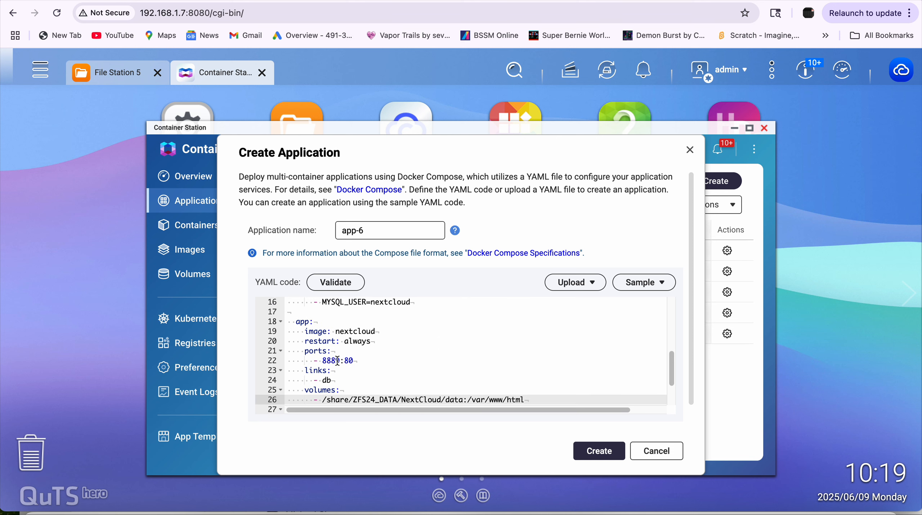
{"action": "scroll", "coordinate": [381, 364], "scroll_direction": "down", "scroll_amount": 1}
{"action": "scroll", "coordinate": [381, 364], "scroll_direction": "down", "scroll_amount": 2}
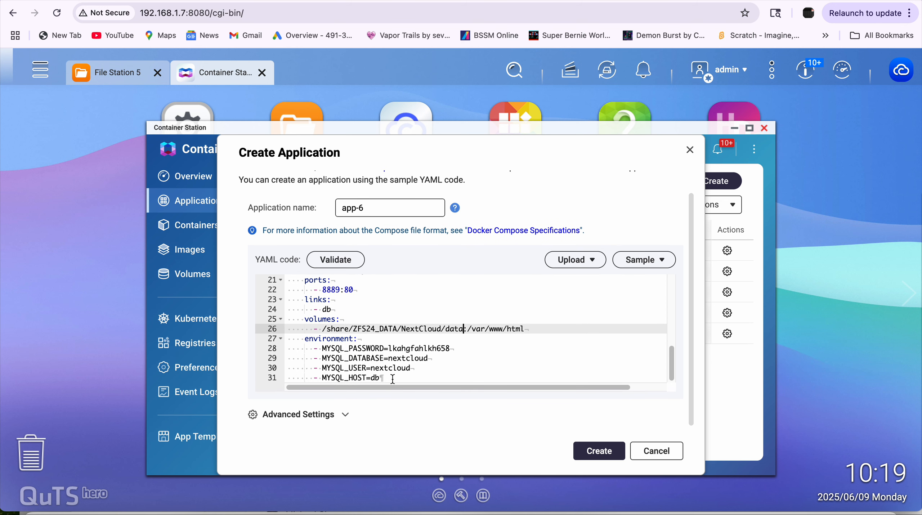
- Paste a dns block with 8.8.8.8 and 1.1.1.1 on a new line after MYSQL_HOST=db
{"action": "left_click", "coordinate": [392, 377]}
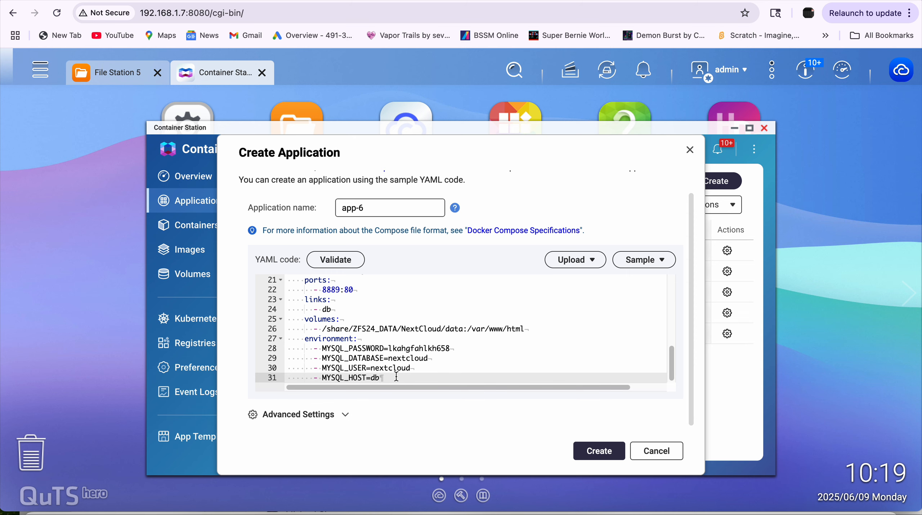
{"action": "key", "text": "Return"}
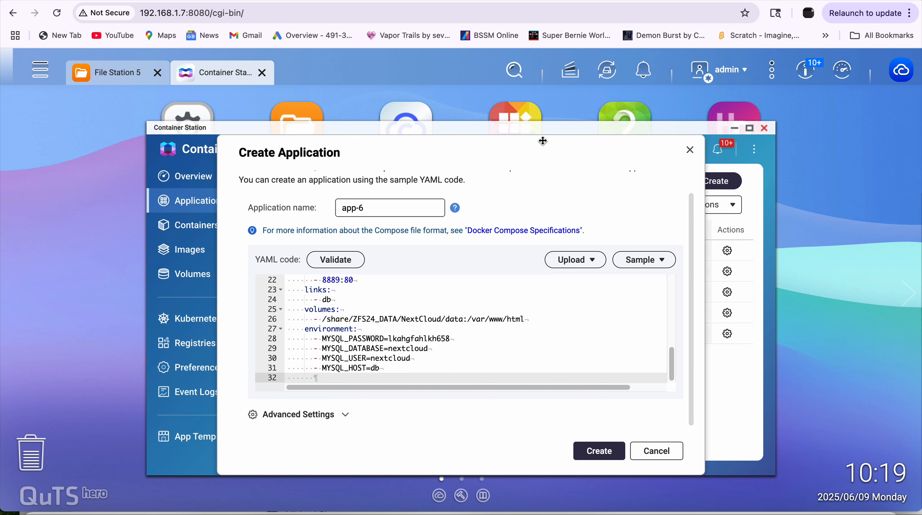
{"action": "left_click", "coordinate": [685, 0]}
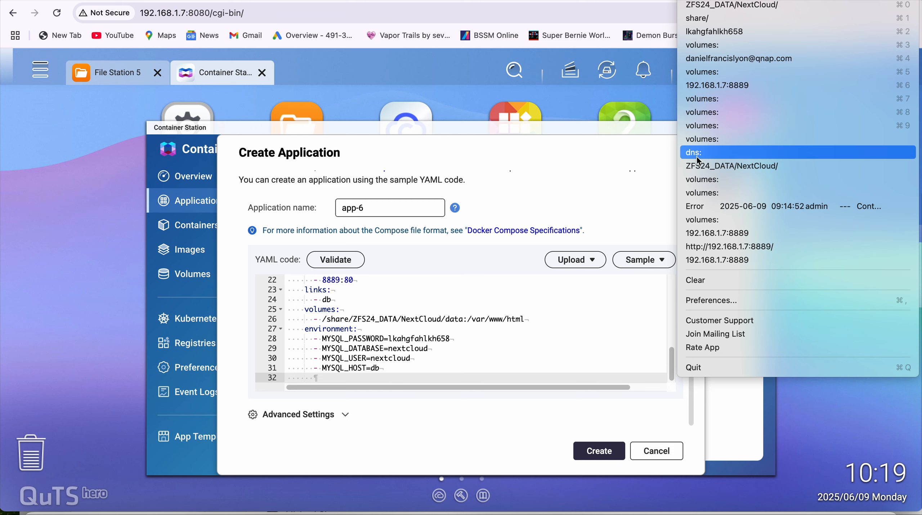
{"action": "left_click", "coordinate": [467, 251]}
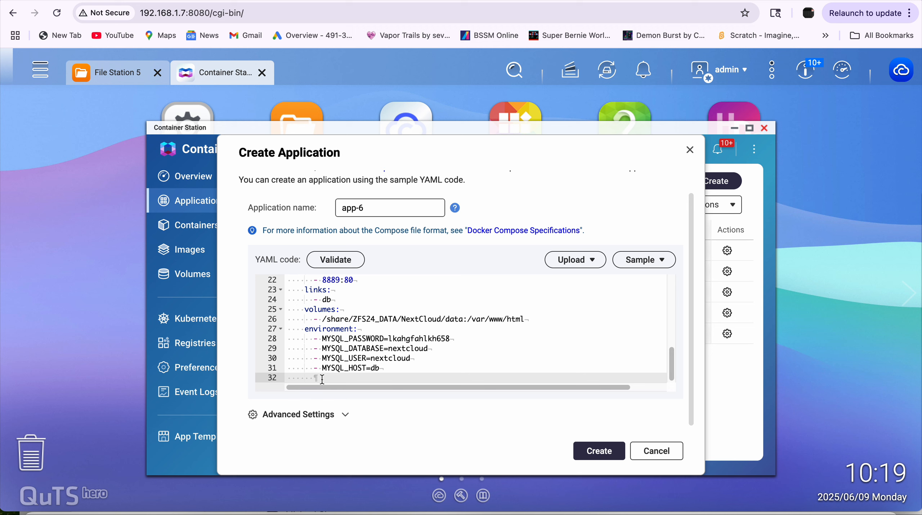
{"action": "key", "text": "super+v"}
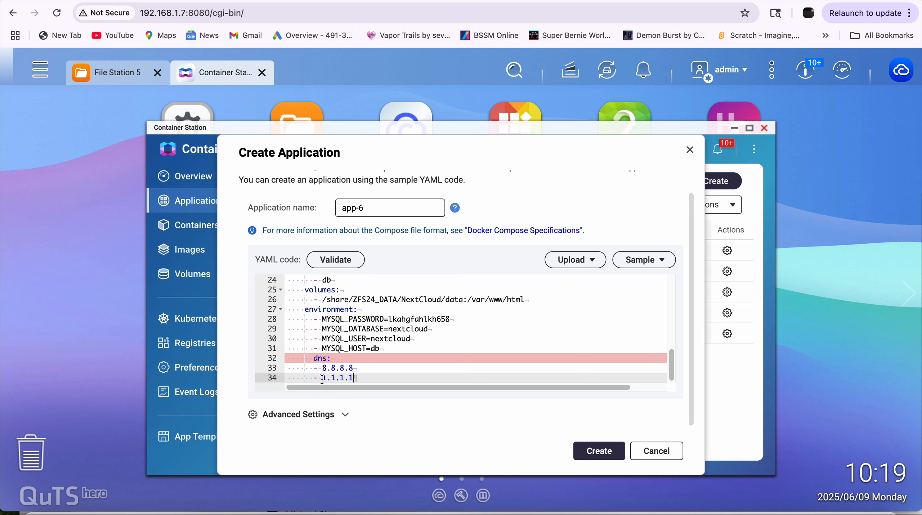
- Outdent dns: to align with environment: and review the YAML
{"action": "left_click", "coordinate": [313, 358]}
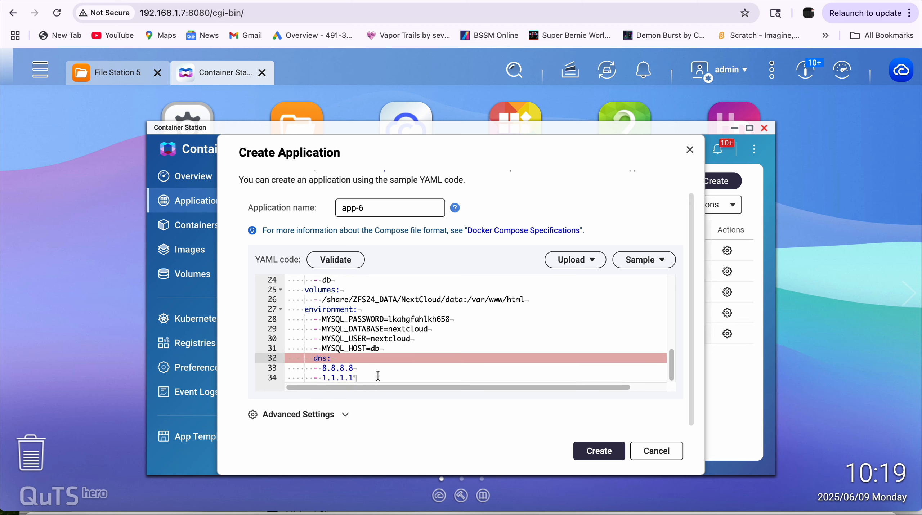
{"action": "key", "text": "BackSpace"}
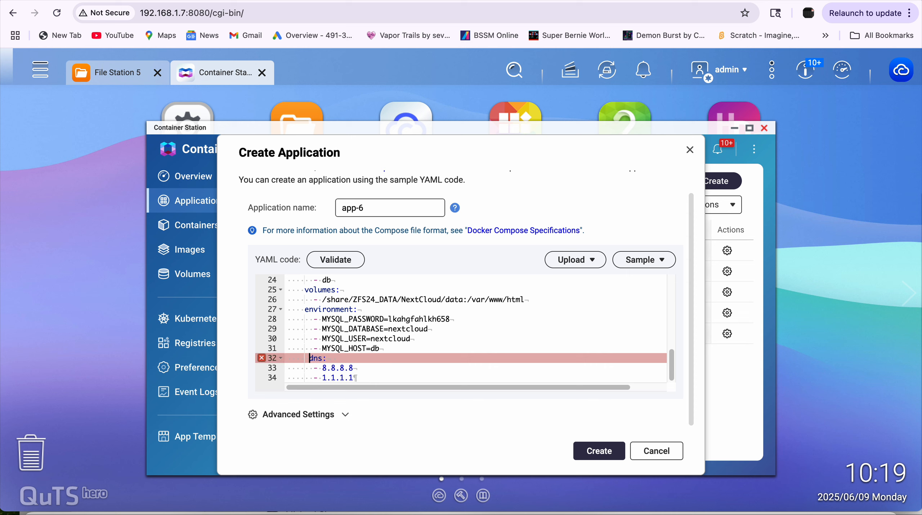
{"action": "key", "text": "BackSpace"}
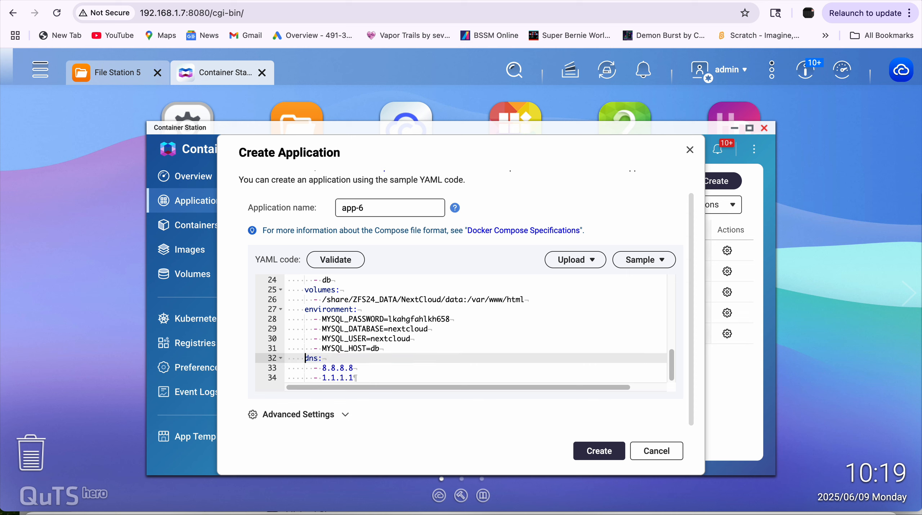
{"action": "scroll", "coordinate": [388, 340], "scroll_direction": "up", "scroll_amount": 1}
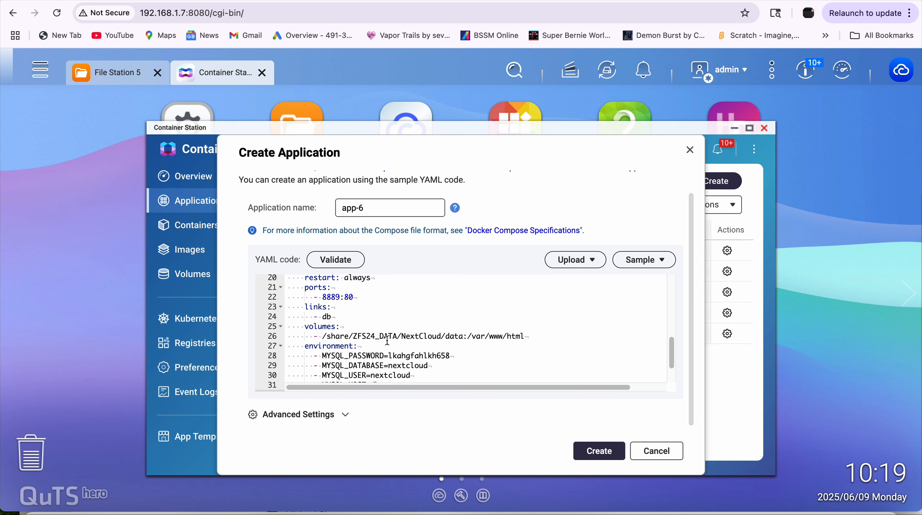
{"action": "scroll", "coordinate": [388, 340], "scroll_direction": "down", "scroll_amount": 1}
{"action": "scroll", "coordinate": [386, 342], "scroll_direction": "up", "scroll_amount": 2}
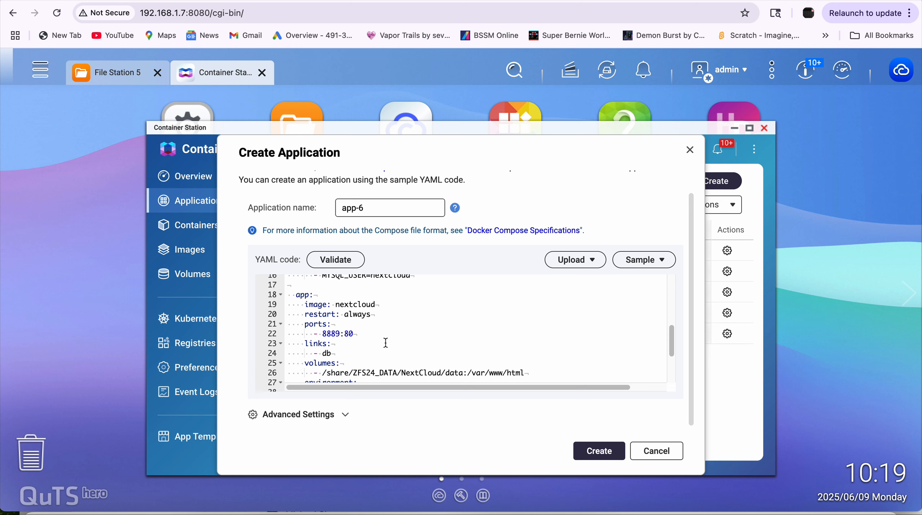
{"action": "scroll", "coordinate": [386, 342], "scroll_direction": "up", "scroll_amount": 1}
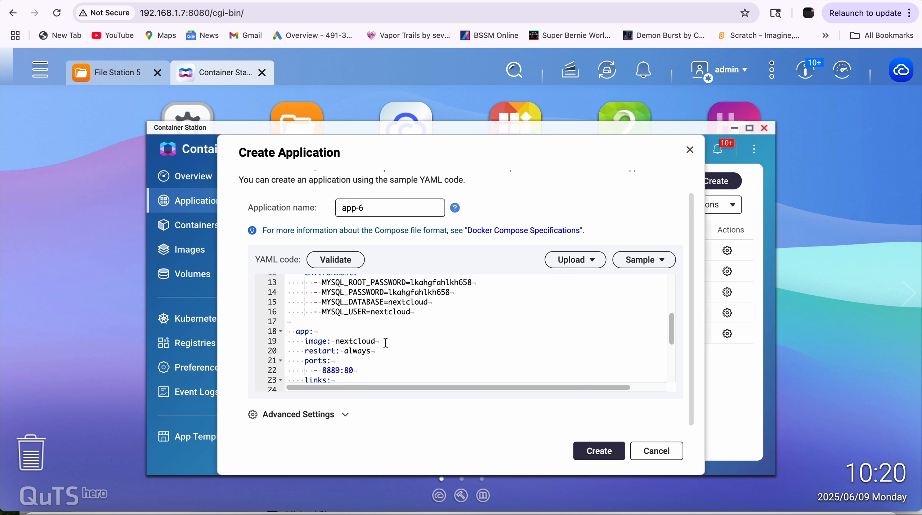
{"action": "scroll", "coordinate": [386, 343], "scroll_direction": "up", "scroll_amount": 1}
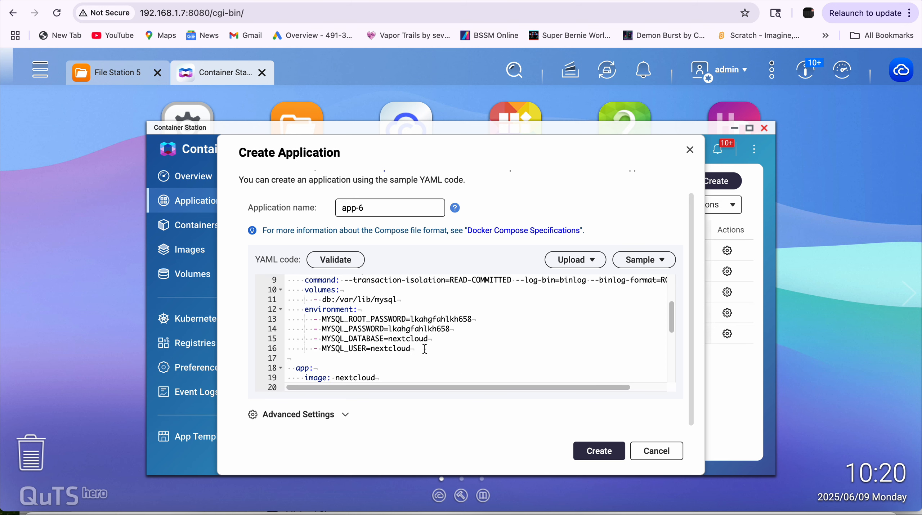
{"action": "scroll", "coordinate": [425, 349], "scroll_direction": "up", "scroll_amount": 2}
{"action": "scroll", "coordinate": [424, 349], "scroll_direction": "down", "scroll_amount": 4}
- Paste the 8.8.8.8 and 1.1.1.1 dns block under MYSQL_USER in the db service, aligned with environment:
{"action": "scroll", "coordinate": [425, 350], "scroll_direction": "up", "scroll_amount": 2}
{"action": "left_click", "coordinate": [425, 350]}
{"action": "key", "text": "Return"}
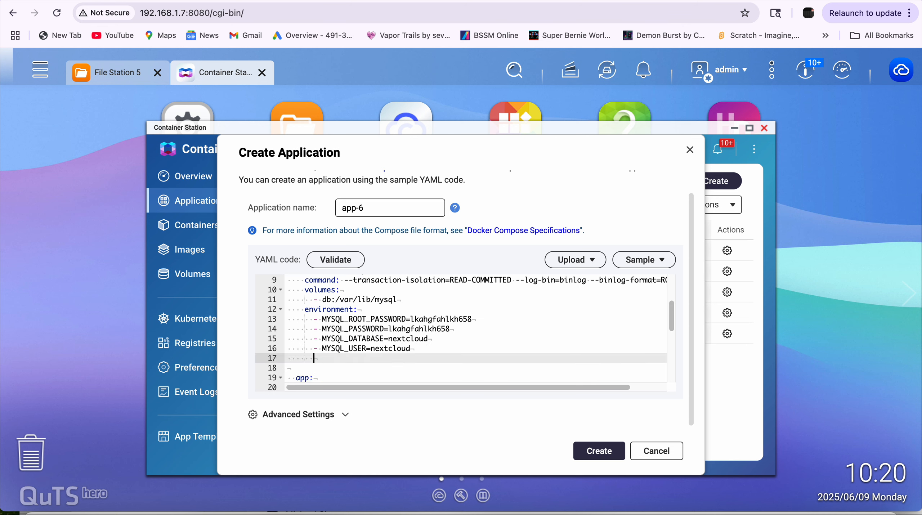
{"action": "key", "text": "ctrl+v"}
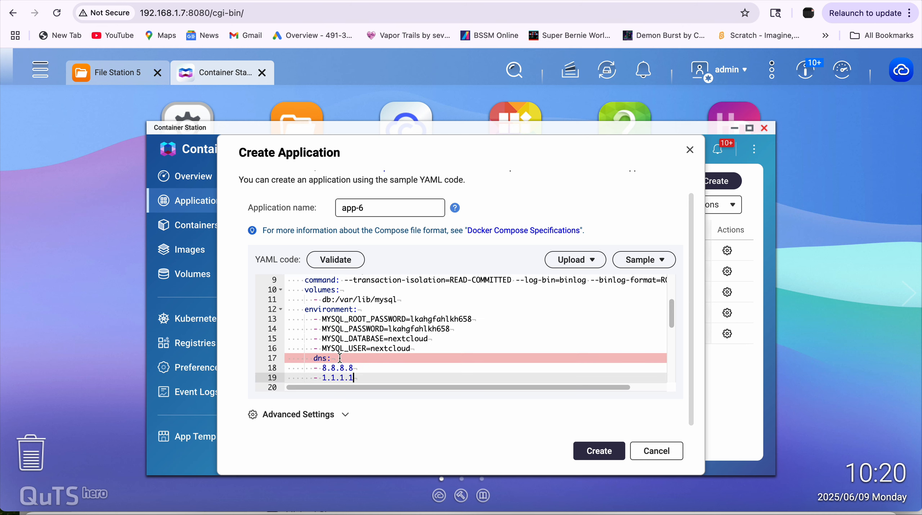
{"action": "left_click", "coordinate": [314, 358]}
{"action": "key", "text": "BackSpace"}
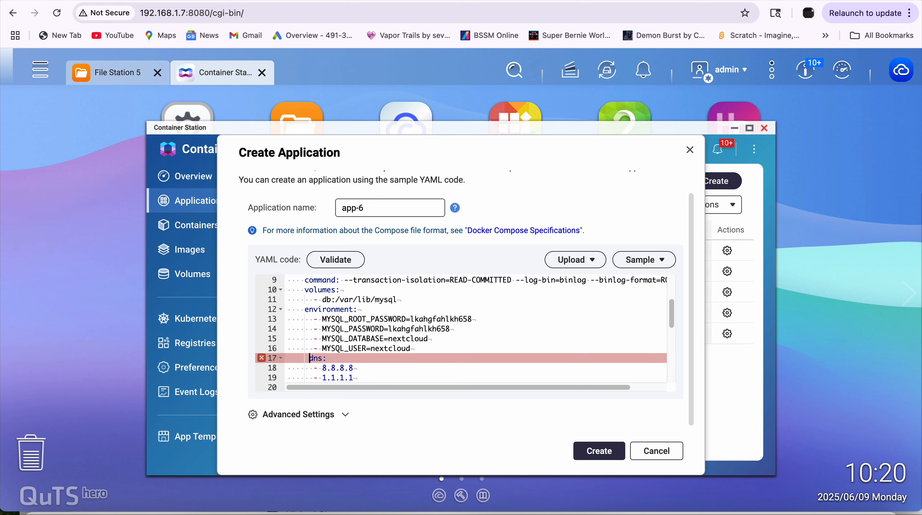
- Review the finished YAML and create the app-6 application
{"action": "scroll", "coordinate": [357, 337], "scroll_direction": "up", "scroll_amount": 5}
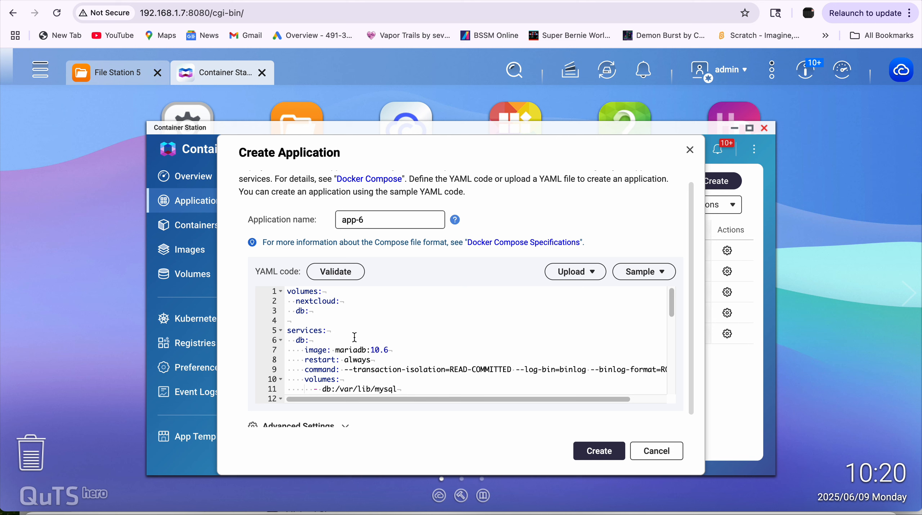
{"action": "scroll", "coordinate": [355, 337], "scroll_direction": "down", "scroll_amount": 3}
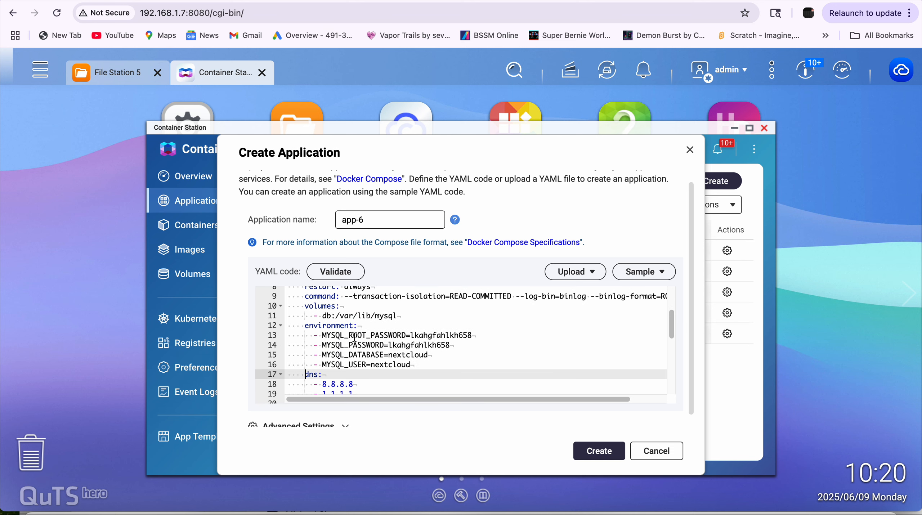
{"action": "scroll", "coordinate": [355, 337], "scroll_direction": "down", "scroll_amount": 4}
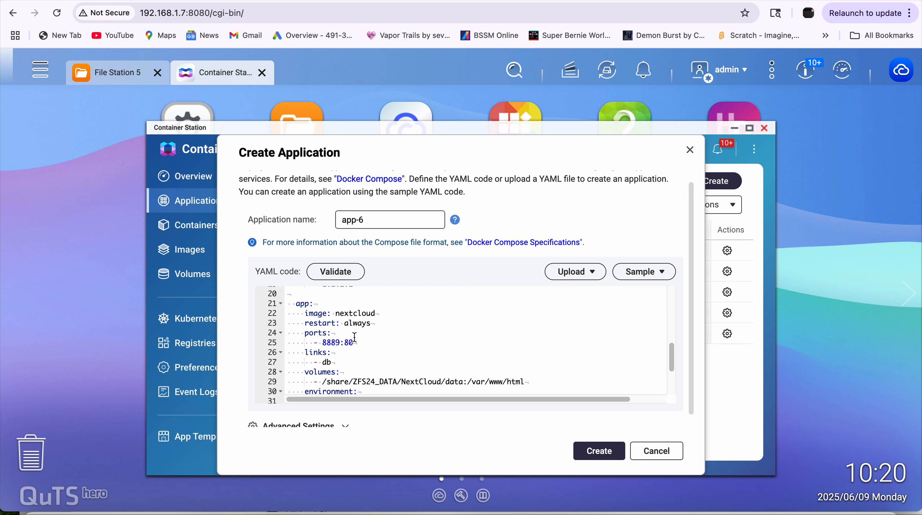
{"action": "scroll", "coordinate": [355, 337], "scroll_direction": "down", "scroll_amount": 3}
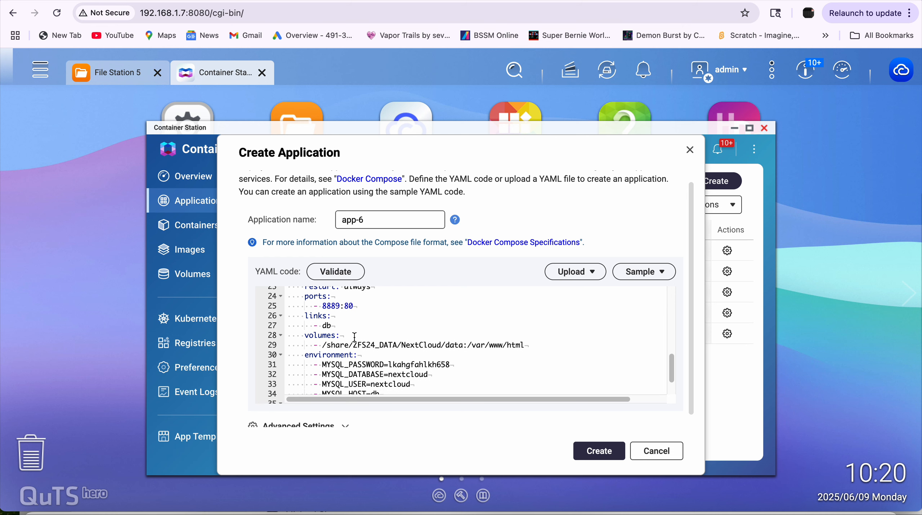
{"action": "left_click", "coordinate": [581, 450]}
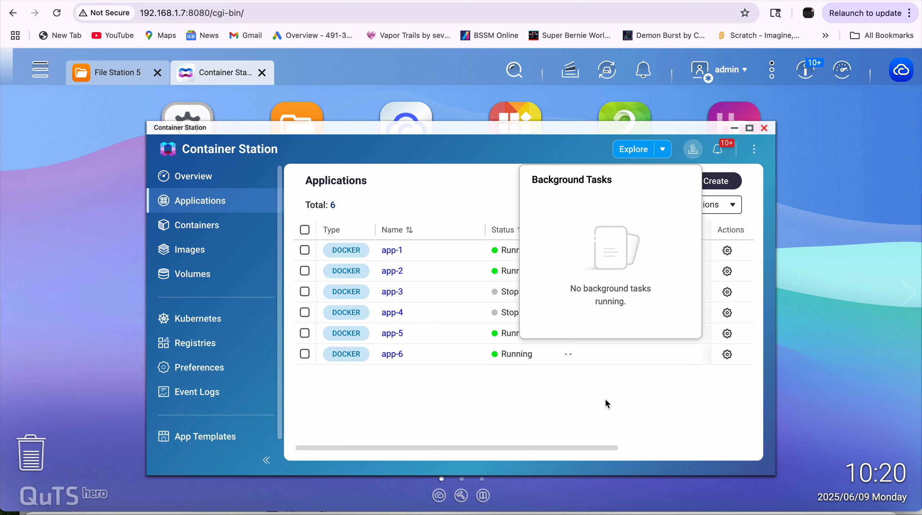
- View the app-6-app-1 container's logs, copy its port 8889 address, and open a new browser tab
{"action": "left_click", "coordinate": [393, 353]}
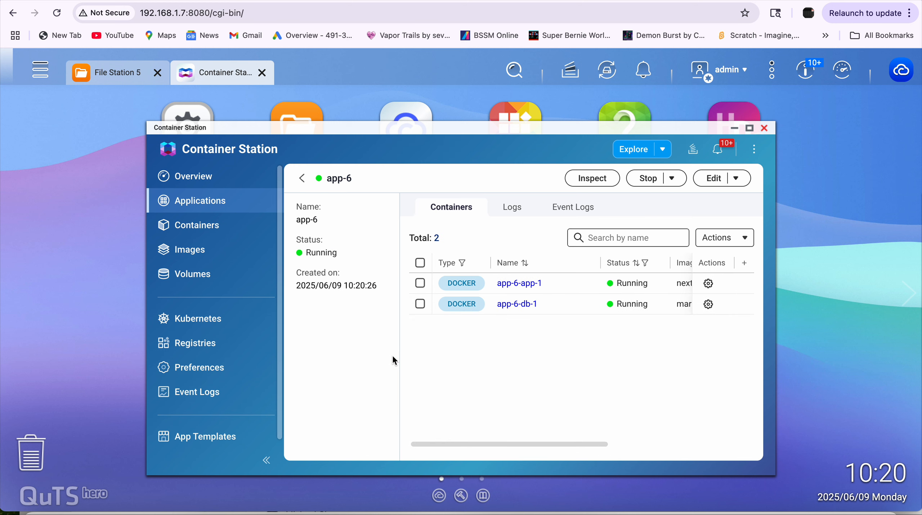
{"action": "left_click", "coordinate": [524, 284]}
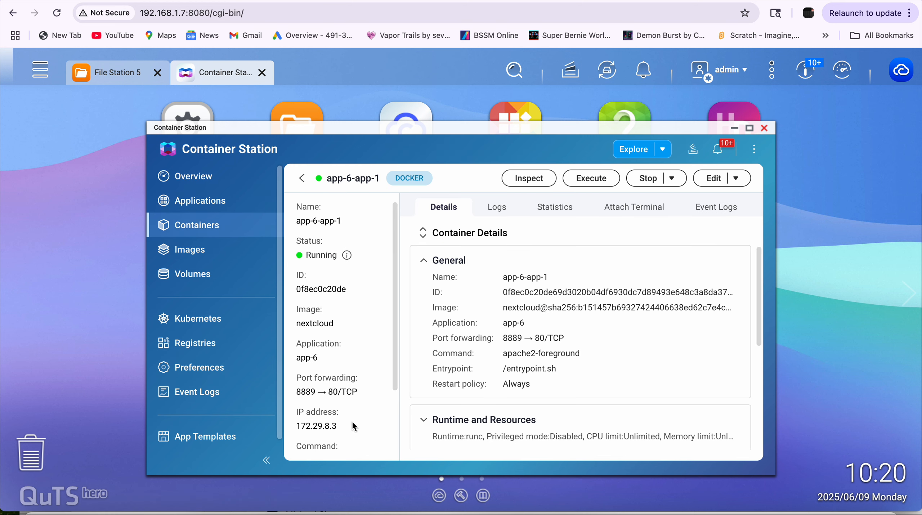
{"action": "left_click", "coordinate": [499, 210]}
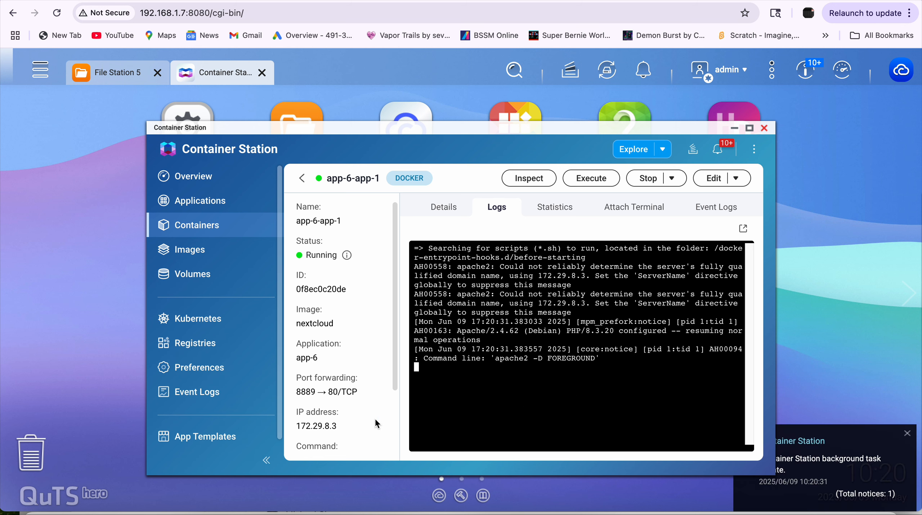
{"action": "left_click", "coordinate": [367, 394]}
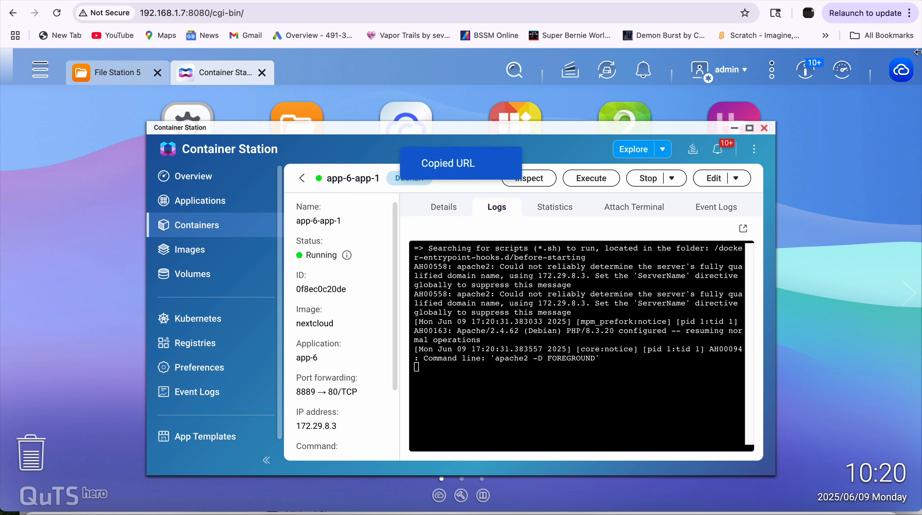
{"action": "key", "text": "super+t"}
- Load the Nextcloud setup page at the copied 192.168.1.7:8889 address
{"action": "left_click", "coordinate": [588, 16]}
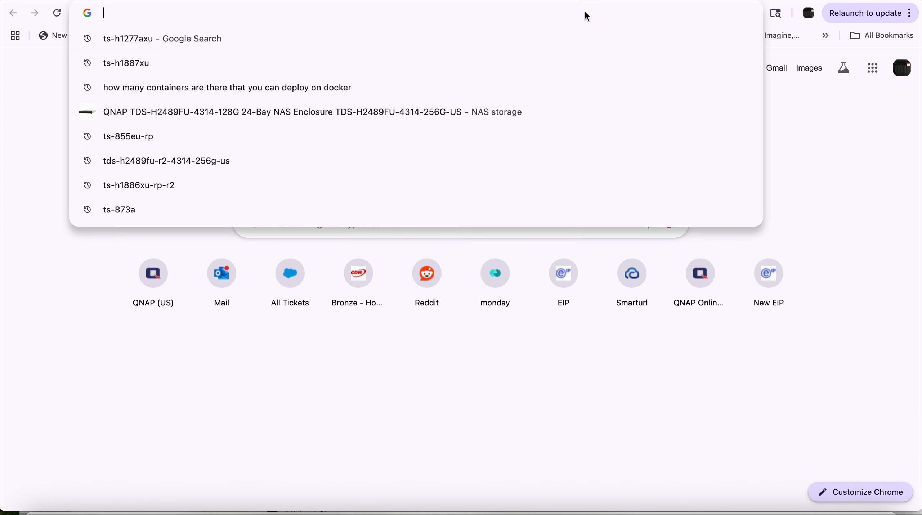
{"action": "key", "text": "super+v"}
{"action": "key", "text": "Return"}
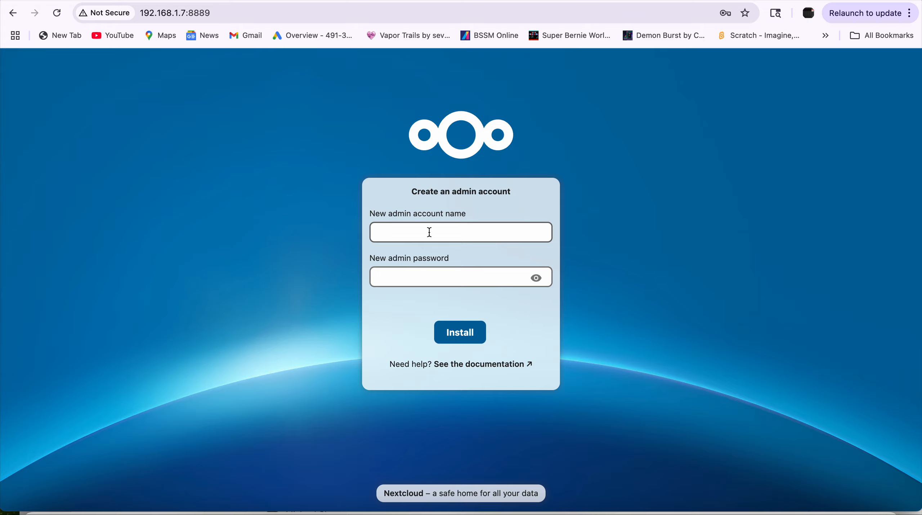
- Enter a new admin account name and password, verify the password, and install Nextcloud
{"action": "left_click", "coordinate": [430, 233]}
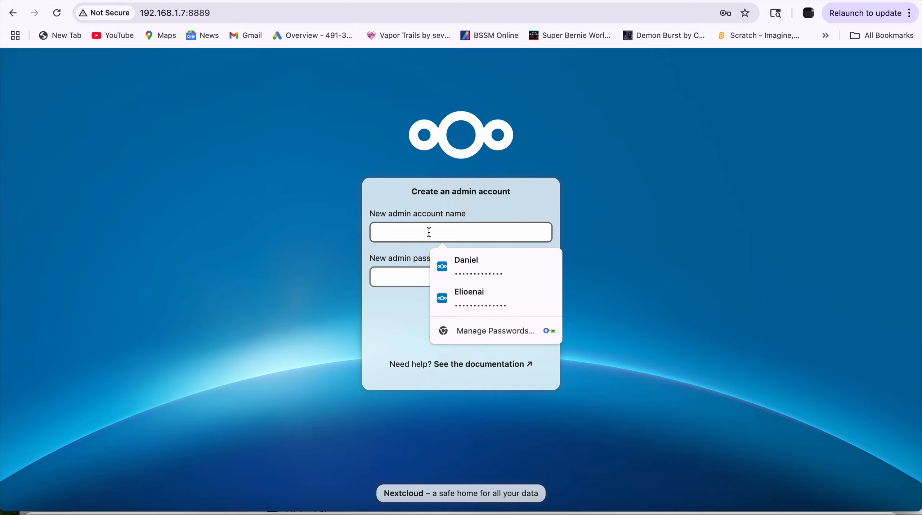
{"action": "type", "text": "daniel2"}
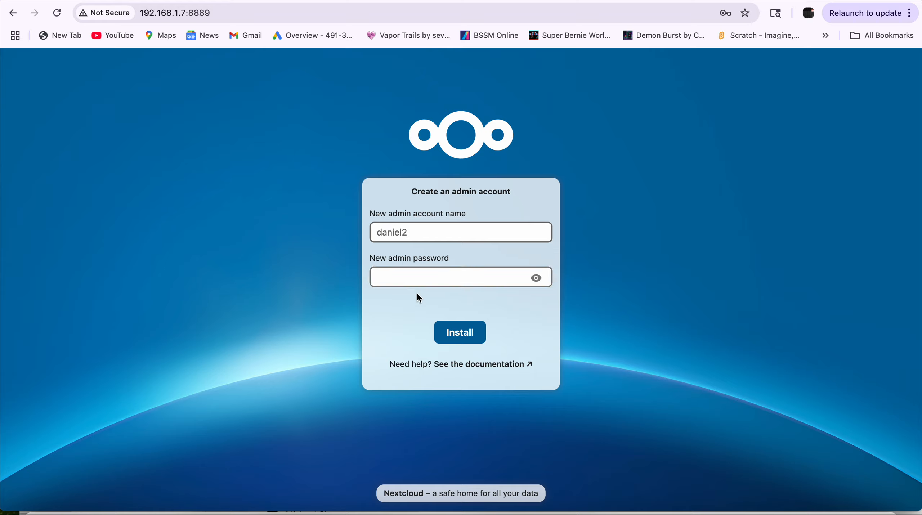
{"action": "left_click", "coordinate": [408, 276]}
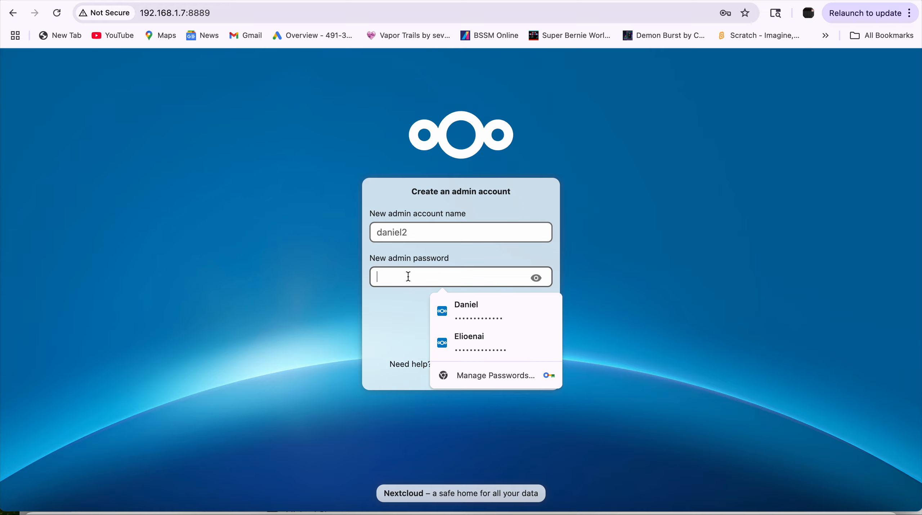
{"action": "type", "text": "••••••"}
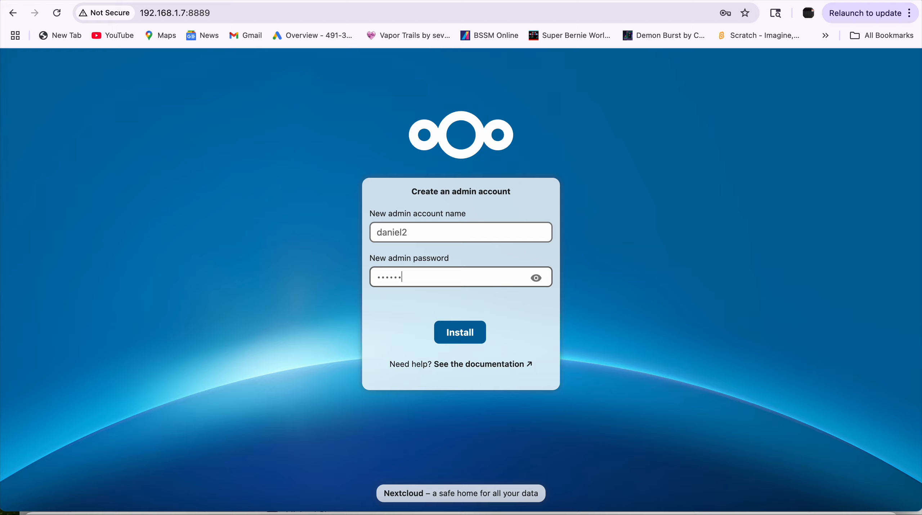
{"action": "type", "text": "•••••"}
{"action": "left_click", "coordinate": [537, 279]}
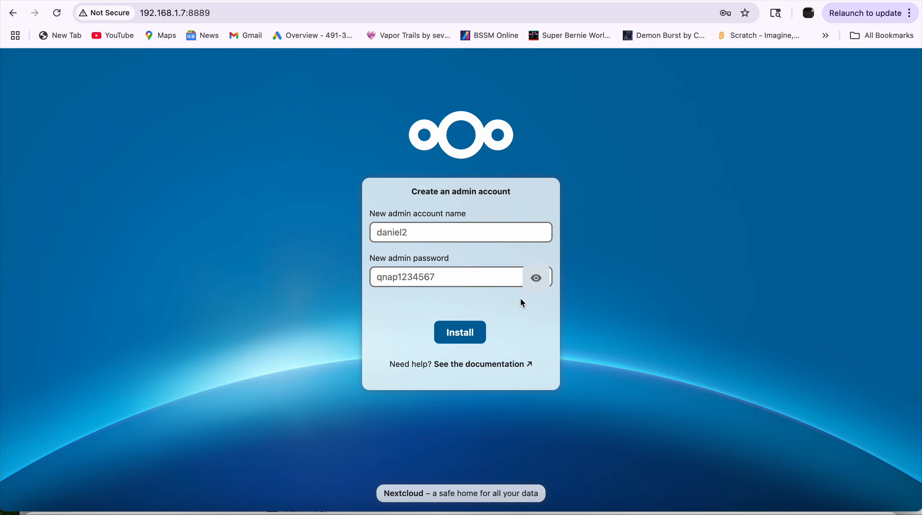
{"action": "left_click", "coordinate": [464, 332]}
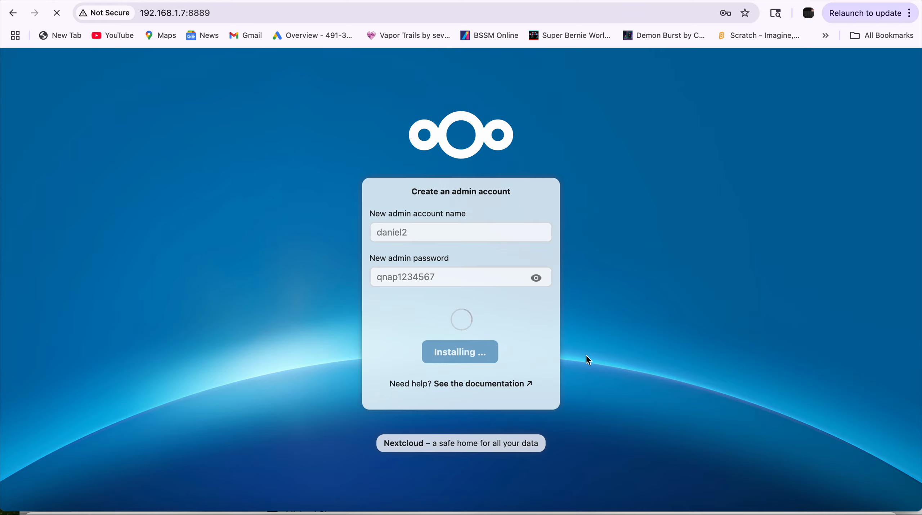